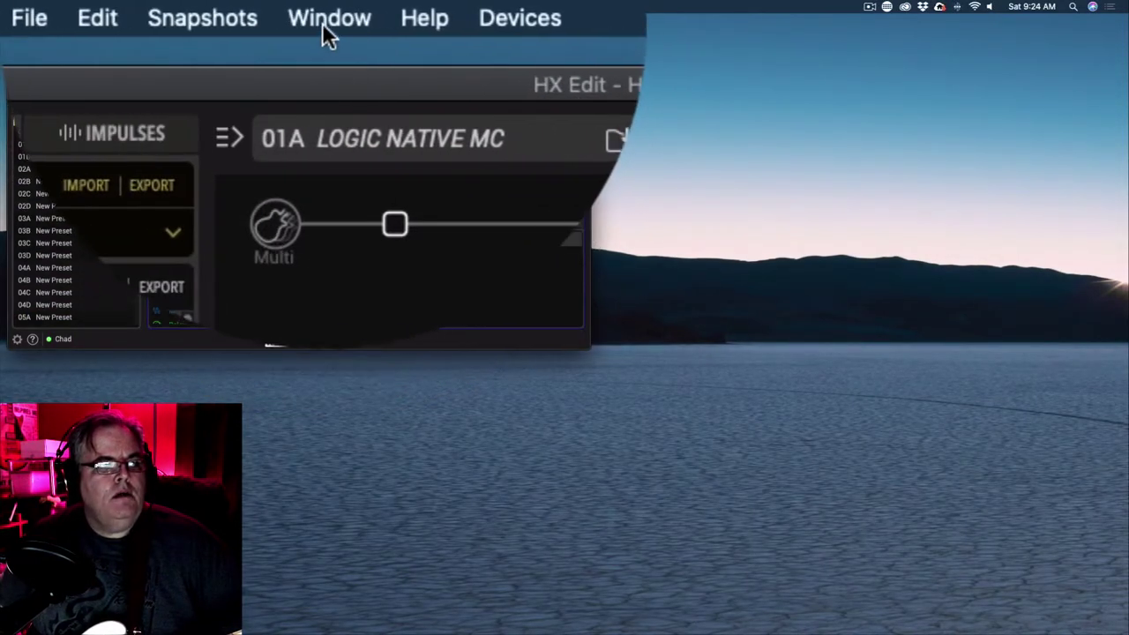
Change Footswitch 5's command from CC Toggle to None in the Command Center.
{"action": "left_click", "coordinate": [326, 19]}
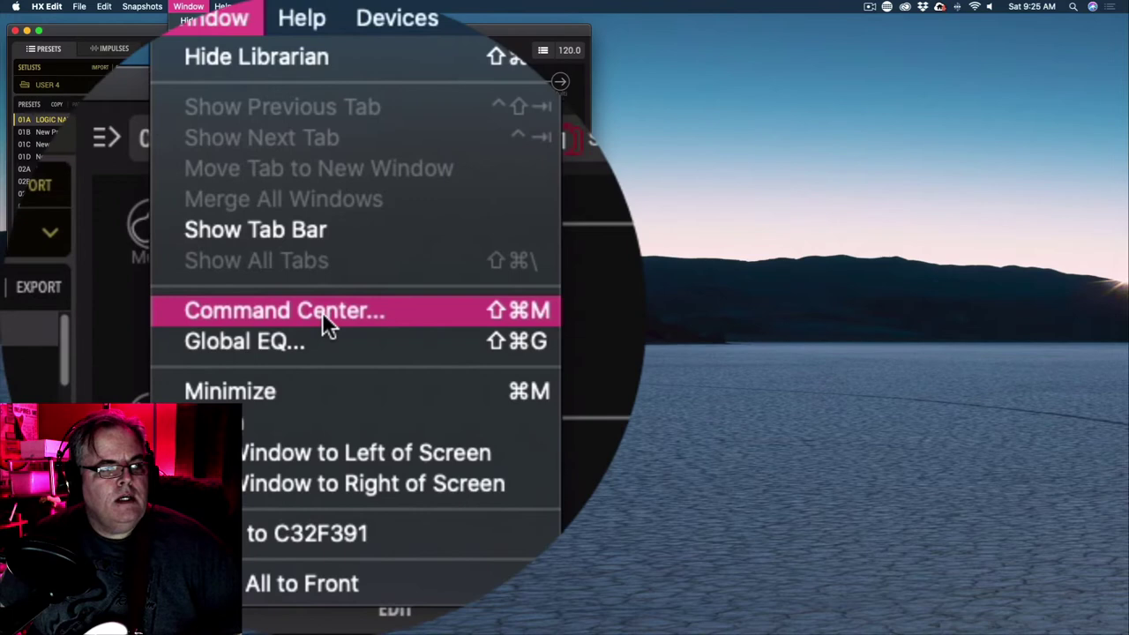
{"action": "left_click", "coordinate": [323, 312]}
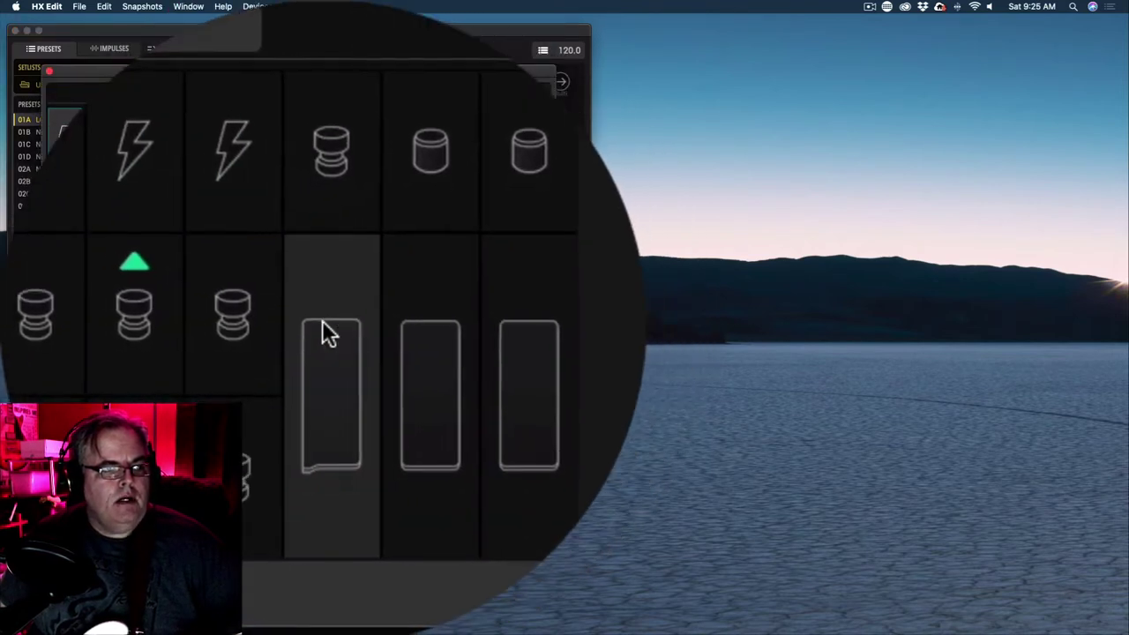
{"action": "left_click", "coordinate": [322, 320]}
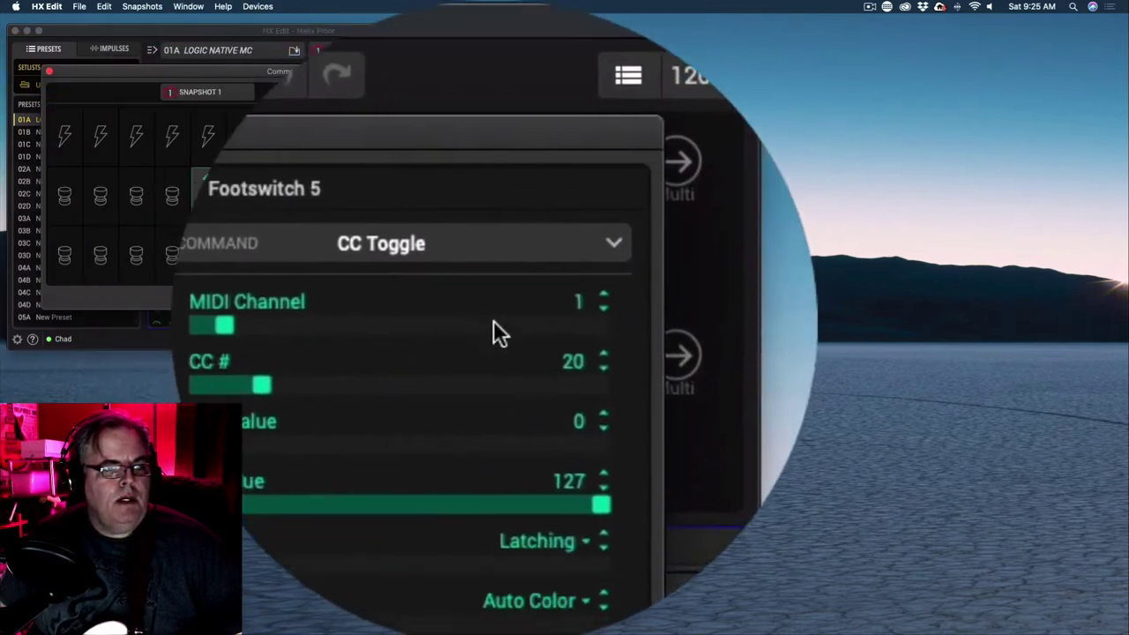
{"action": "left_click", "coordinate": [479, 319]}
{"action": "left_click", "coordinate": [335, 348]}
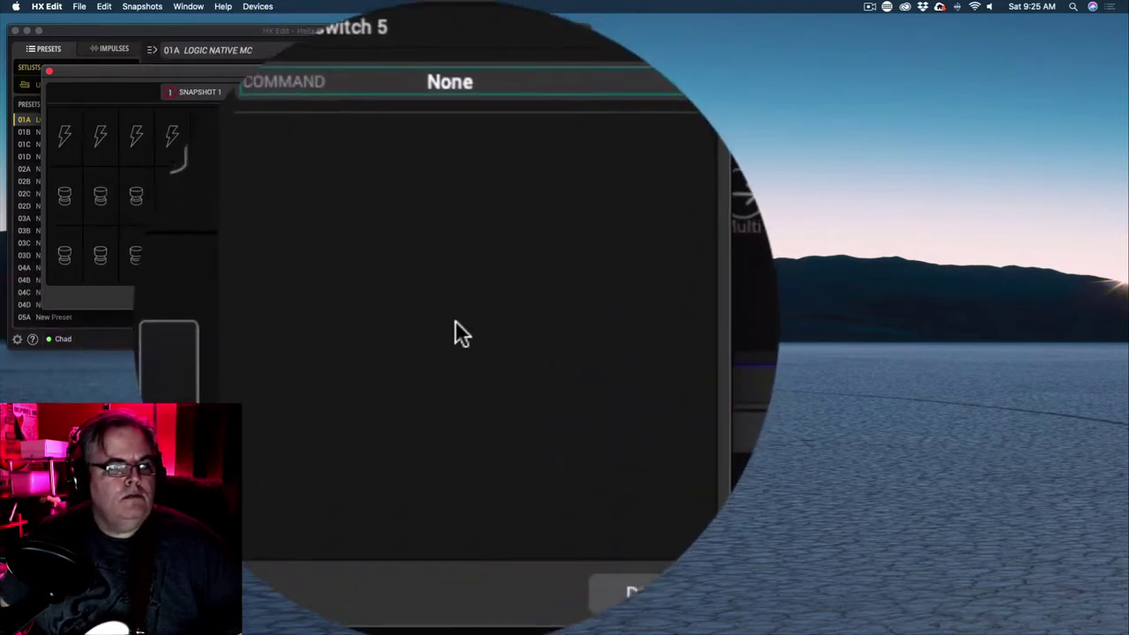
Check the commands assigned to the other footswitches.
{"action": "left_click", "coordinate": [64, 195]}
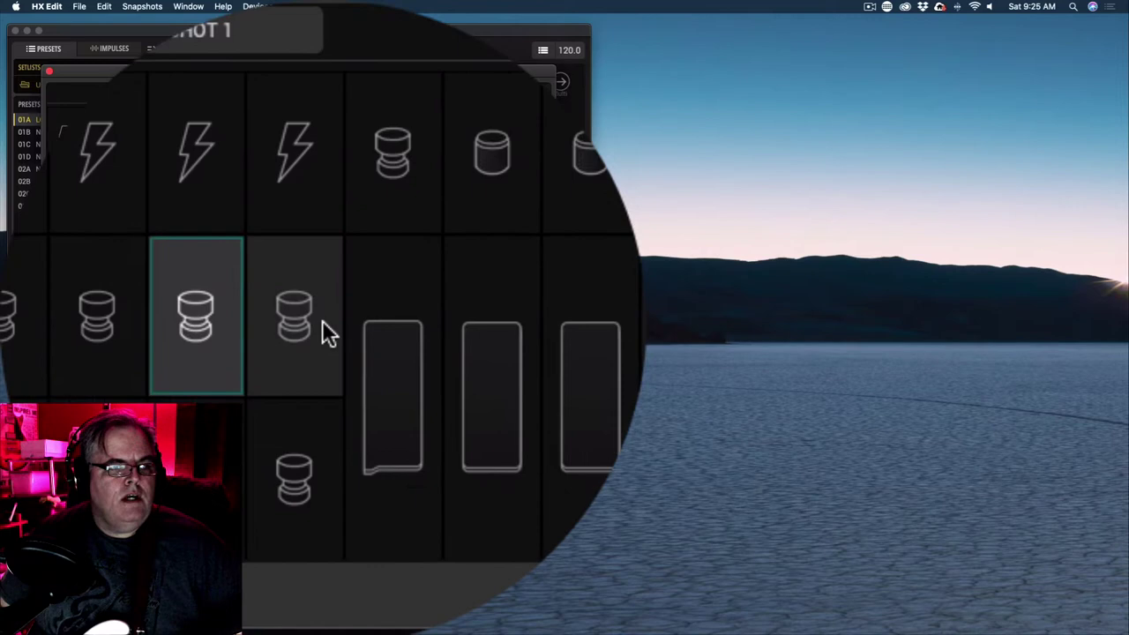
{"action": "left_click", "coordinate": [309, 326]}
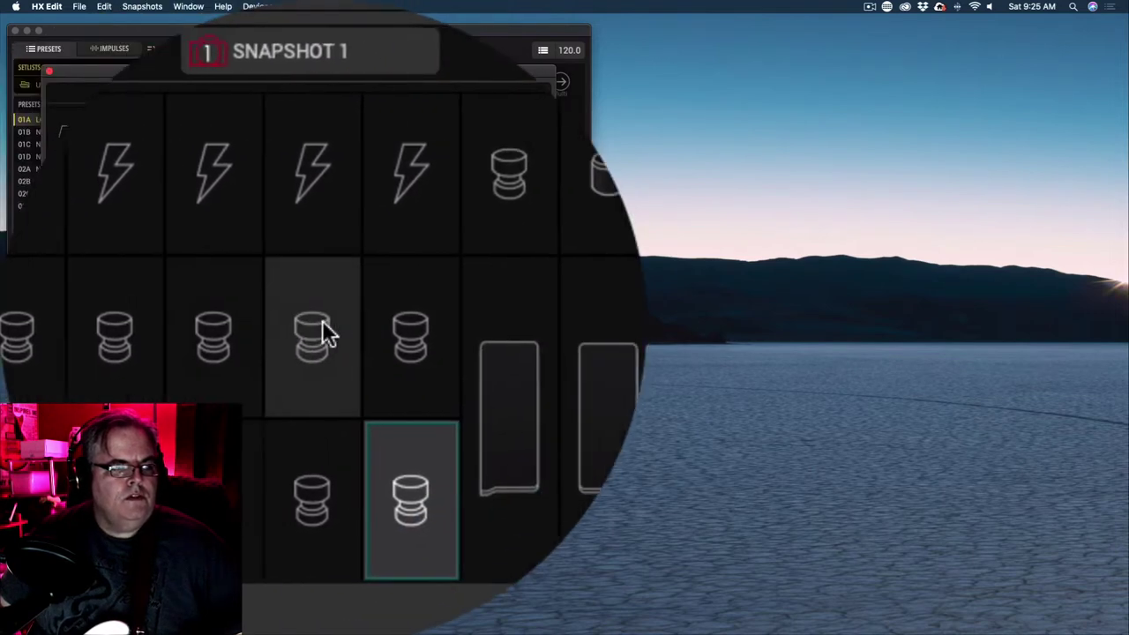
{"action": "left_click", "coordinate": [323, 328]}
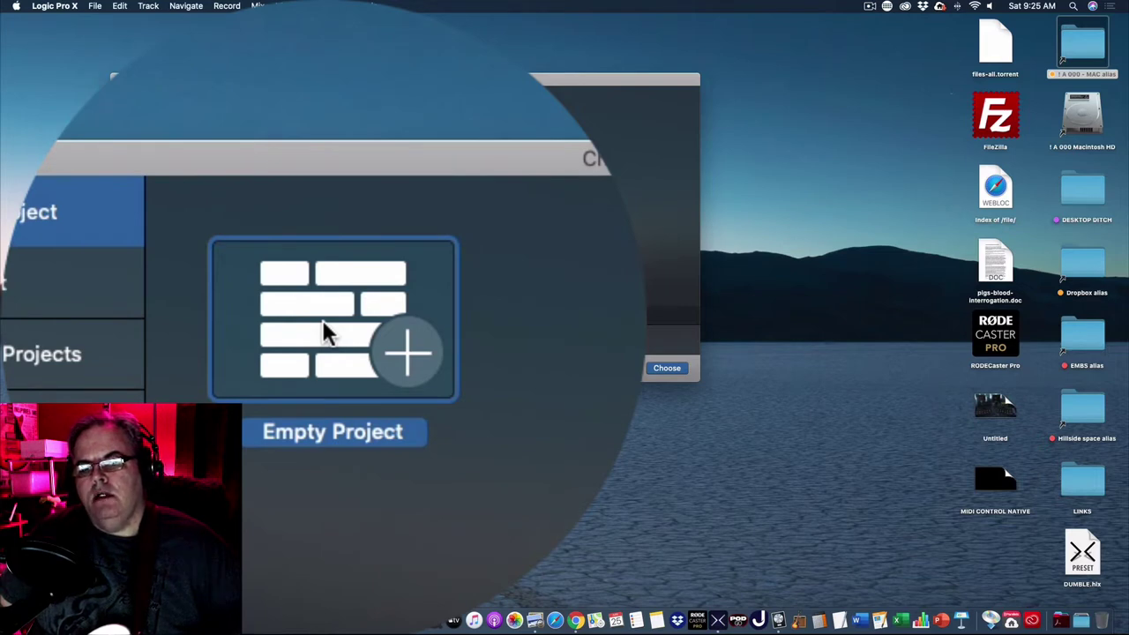
Create an Empty Project with one Software Instrument track using Helix Native (Stereo).
{"action": "double_click", "coordinate": [324, 328]}
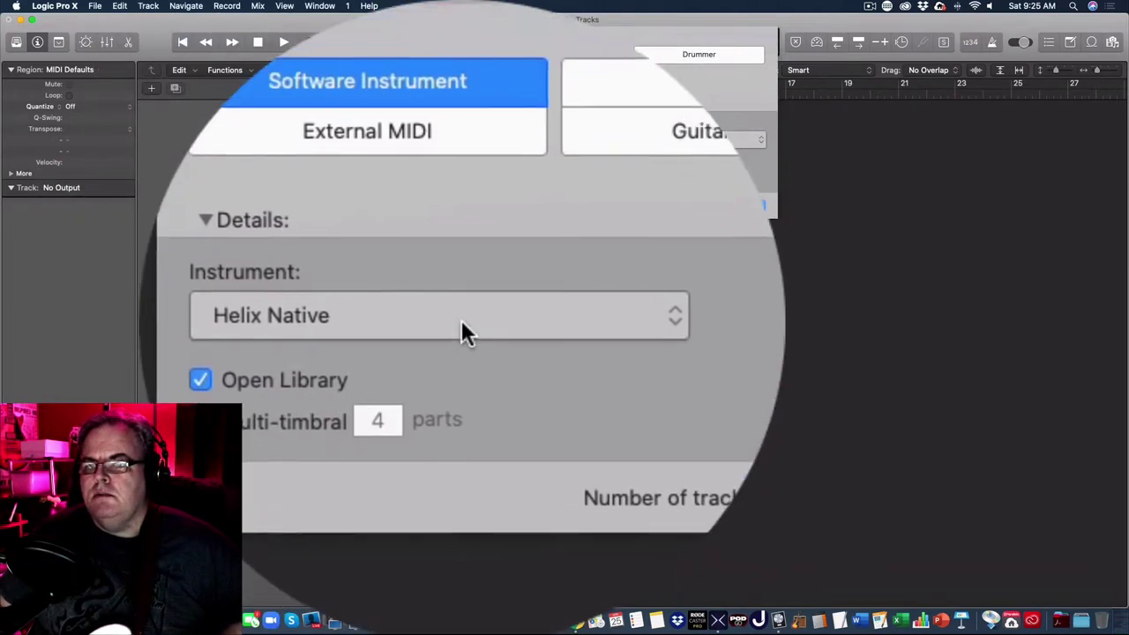
{"action": "left_click", "coordinate": [462, 321]}
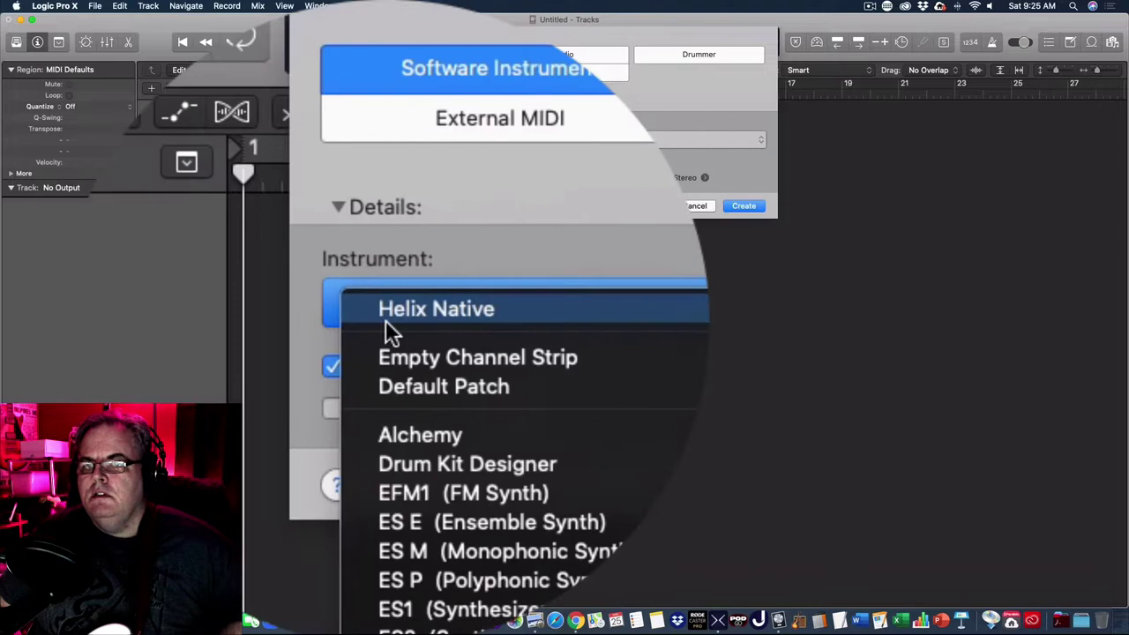
{"action": "mouse_move", "coordinate": [565, 335]}
{"action": "left_click", "coordinate": [538, 322]}
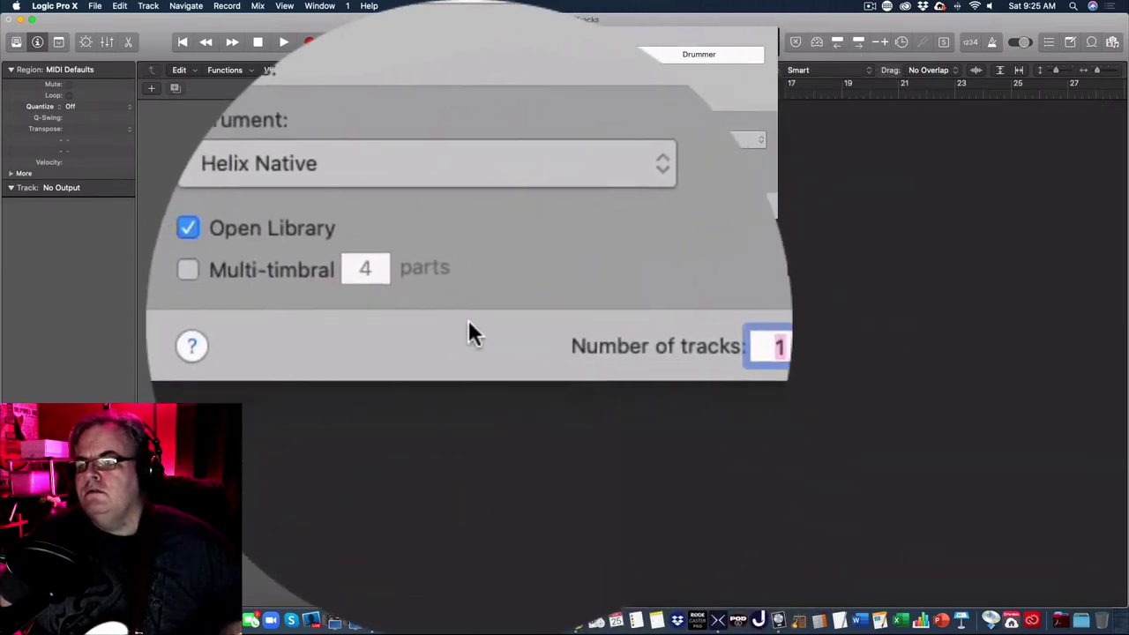
{"action": "left_click", "coordinate": [740, 323]}
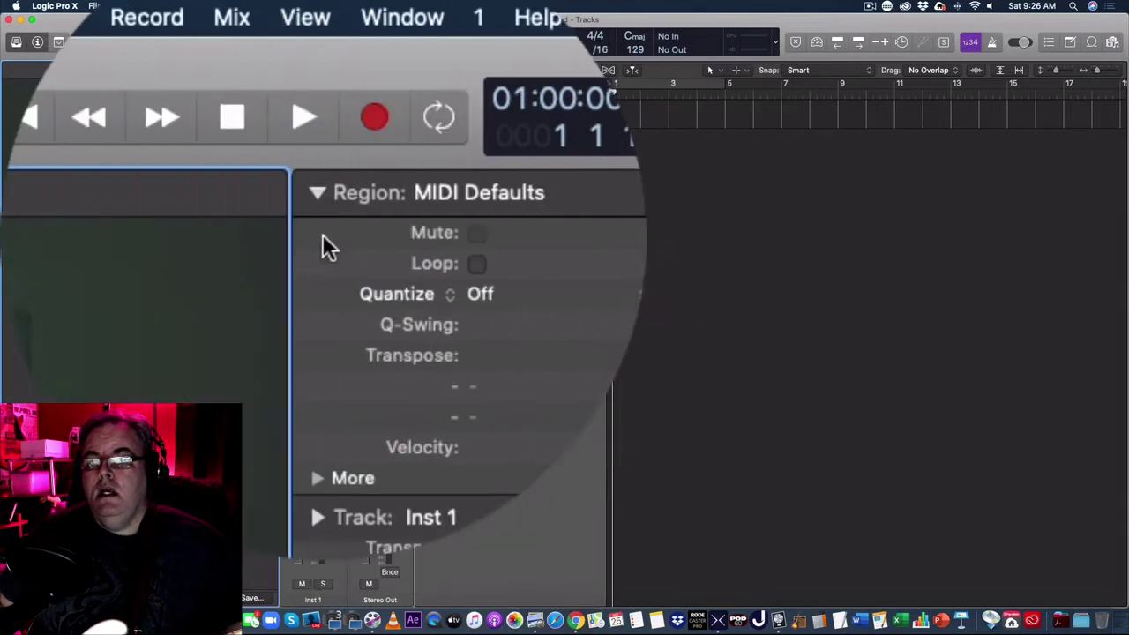
Set the I/O Buffer Size to 256 in Audio preferences, apply, and close preferences.
{"action": "left_click", "coordinate": [55, 5]}
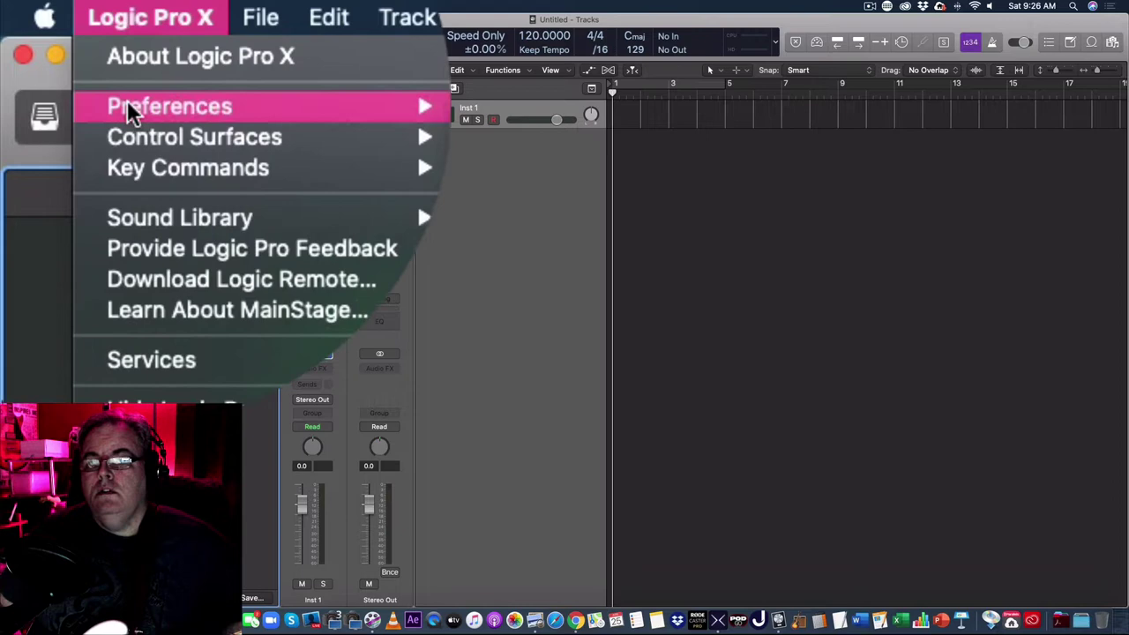
{"action": "mouse_move", "coordinate": [127, 101]}
{"action": "left_click", "coordinate": [322, 135]}
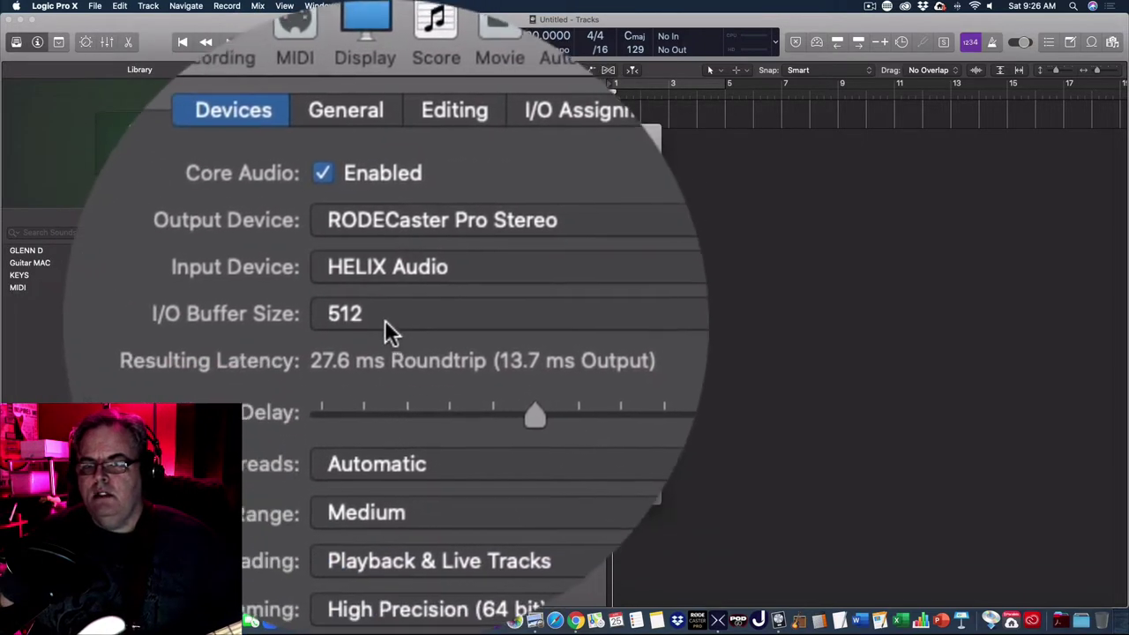
{"action": "left_click", "coordinate": [388, 331]}
{"action": "left_click", "coordinate": [378, 328]}
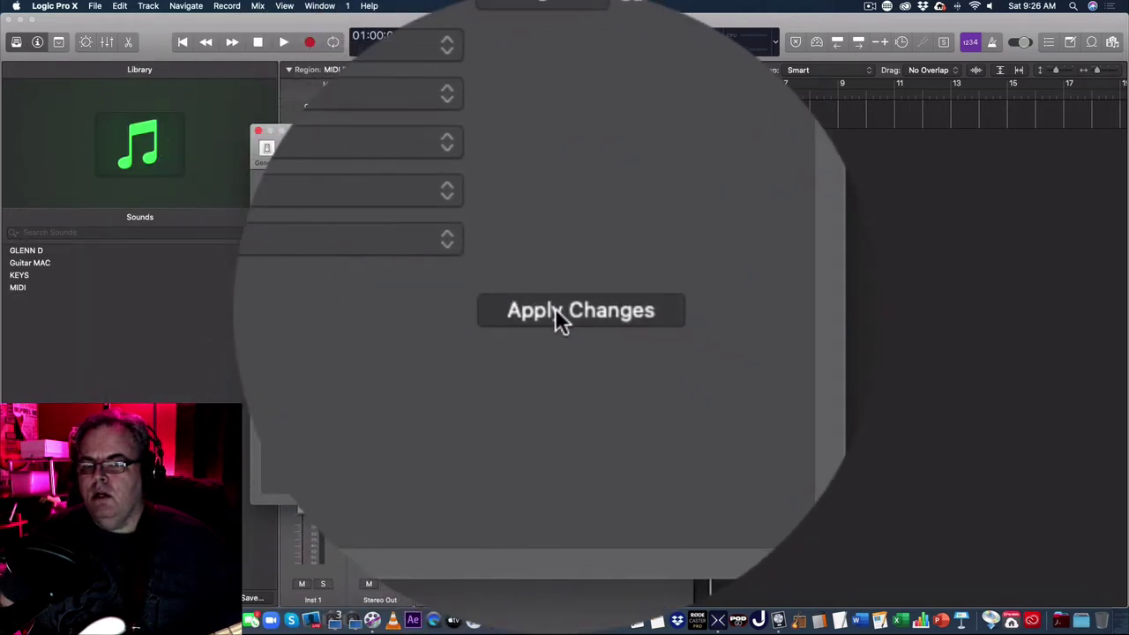
{"action": "left_click", "coordinate": [555, 310]}
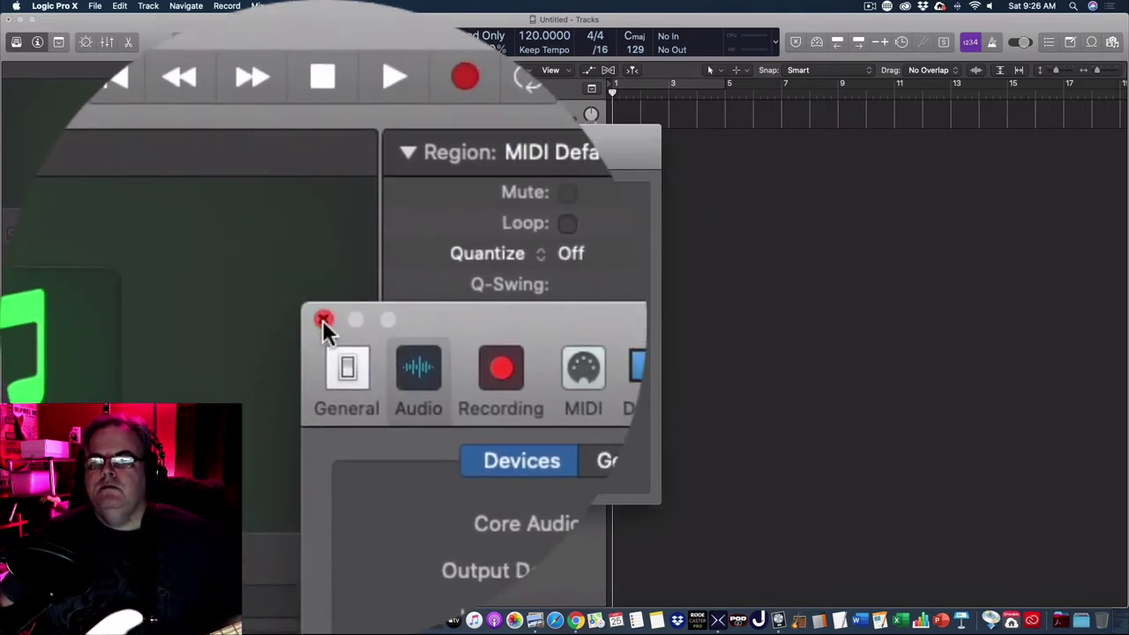
{"action": "left_click", "coordinate": [324, 319]}
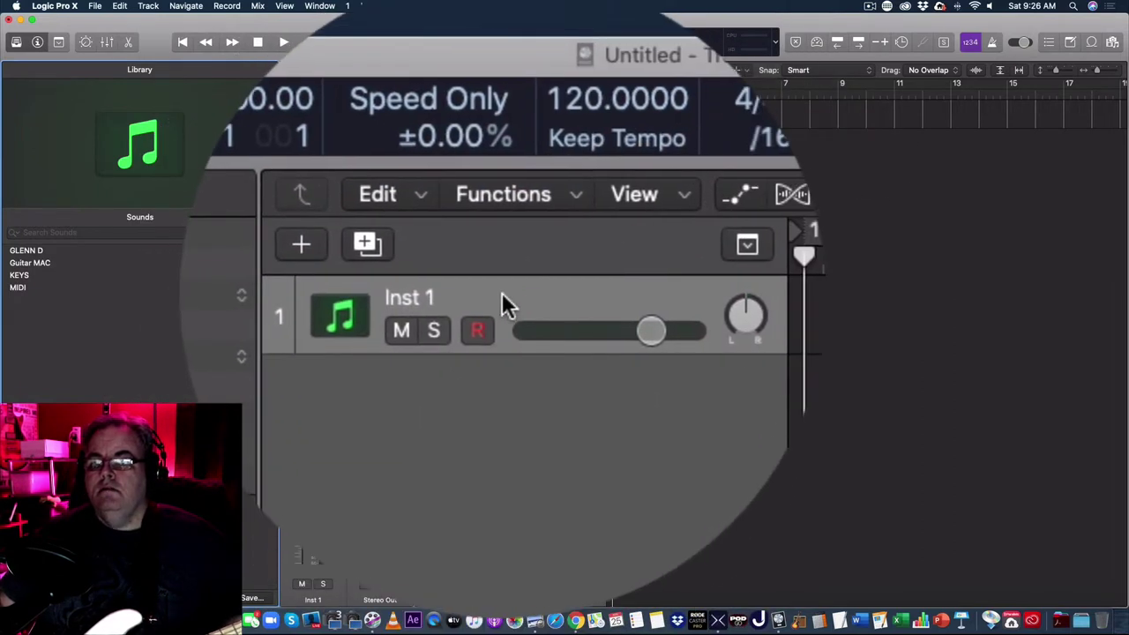
Open the Helix Native plugin window on the Inst 1 track.
{"action": "left_click", "coordinate": [502, 292]}
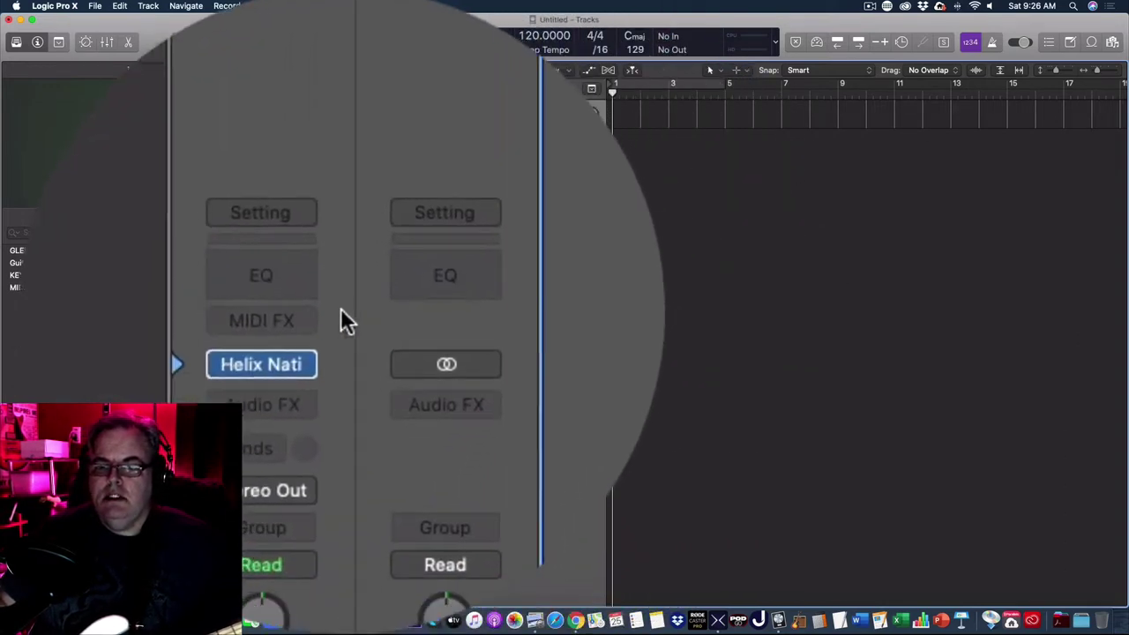
{"action": "mouse_move", "coordinate": [322, 308]}
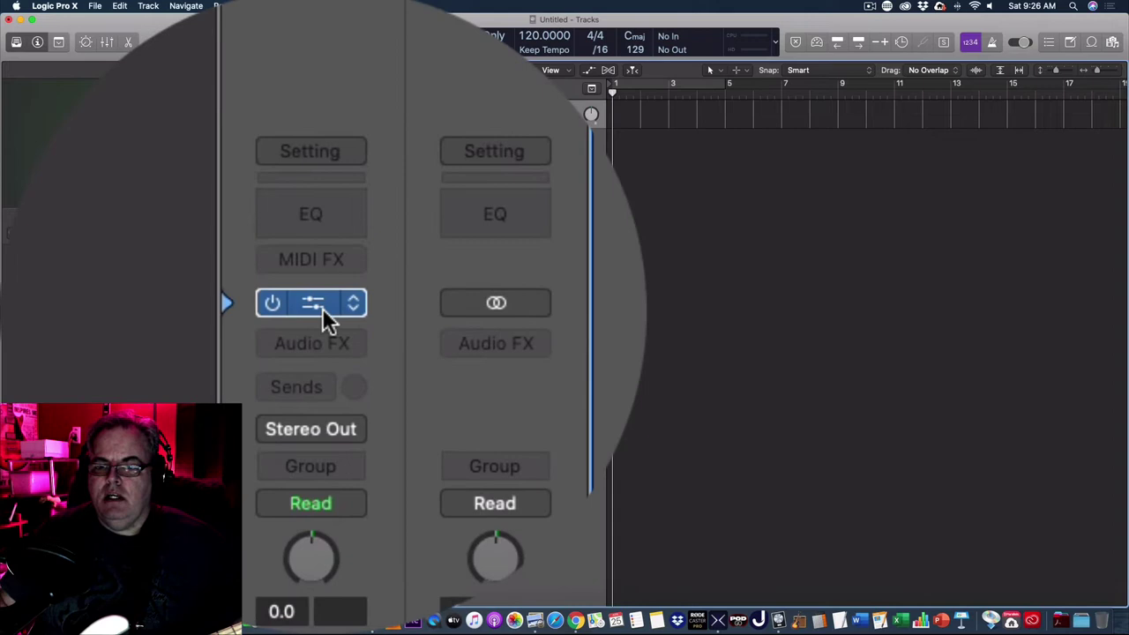
{"action": "left_click", "coordinate": [317, 304]}
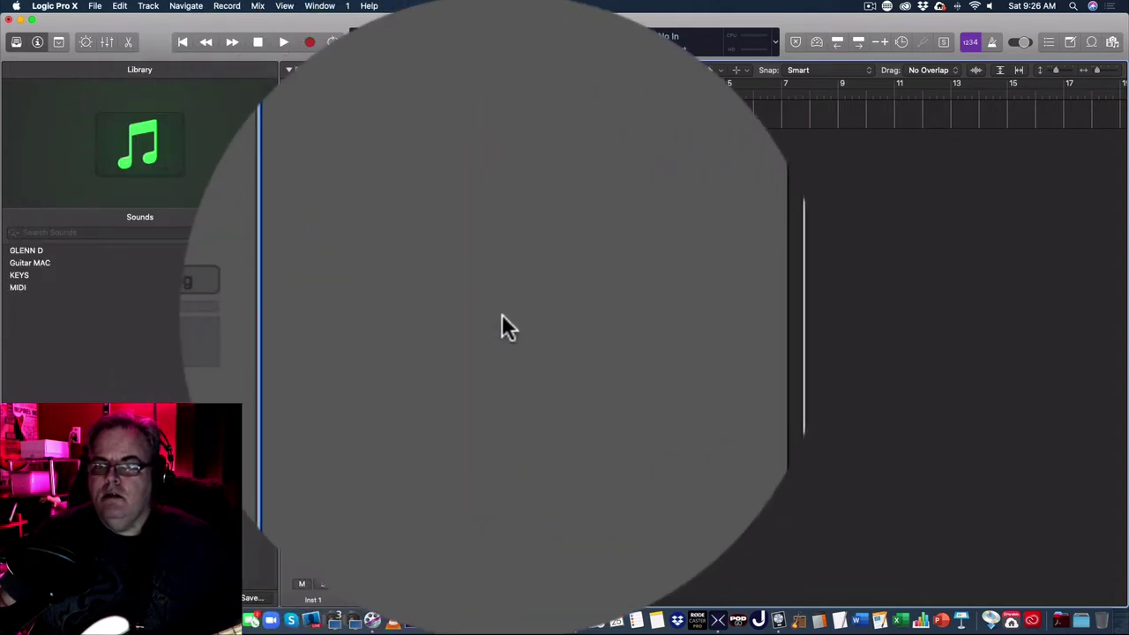
Add a new audio track, Audio 1, with input monitoring off and output set to No Output.
{"action": "right_click", "coordinate": [502, 314]}
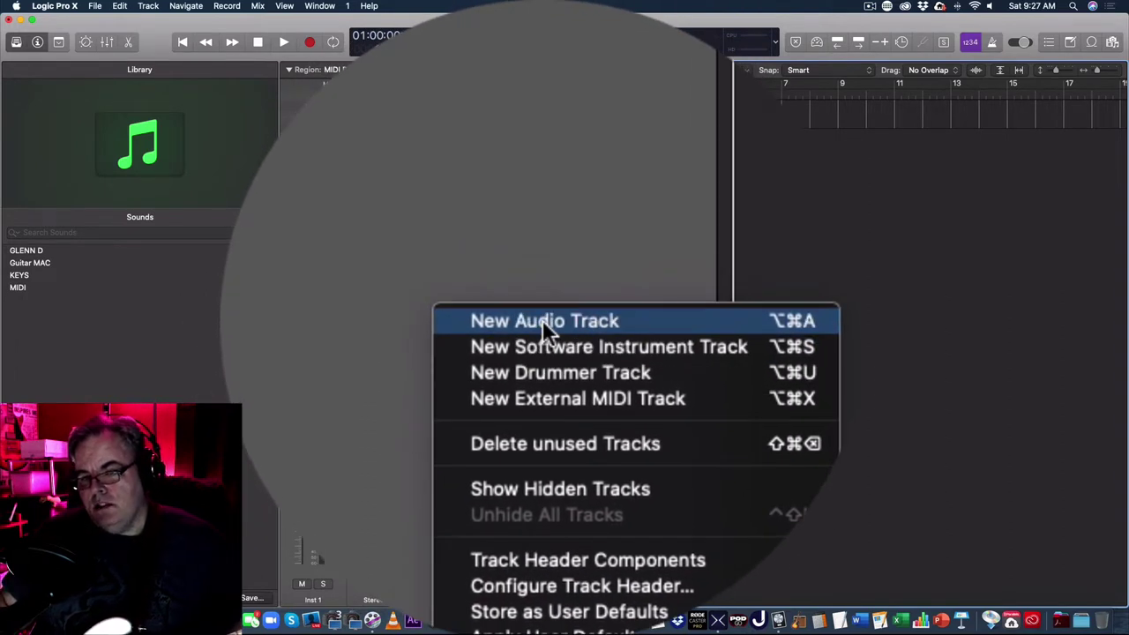
{"action": "left_click", "coordinate": [542, 321]}
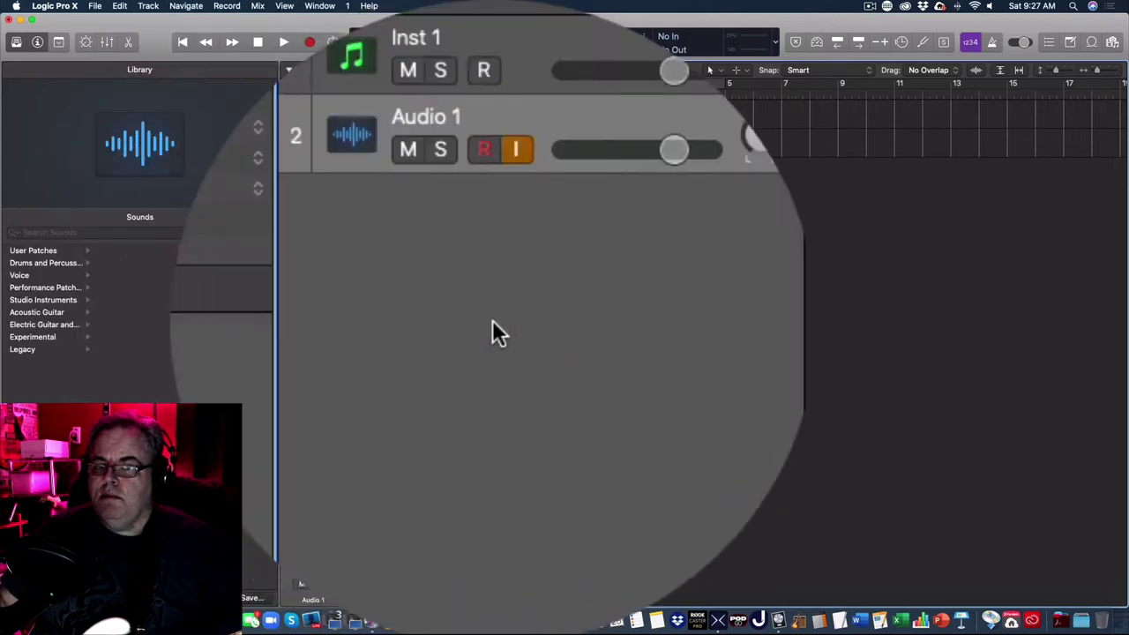
{"action": "left_click", "coordinate": [504, 319]}
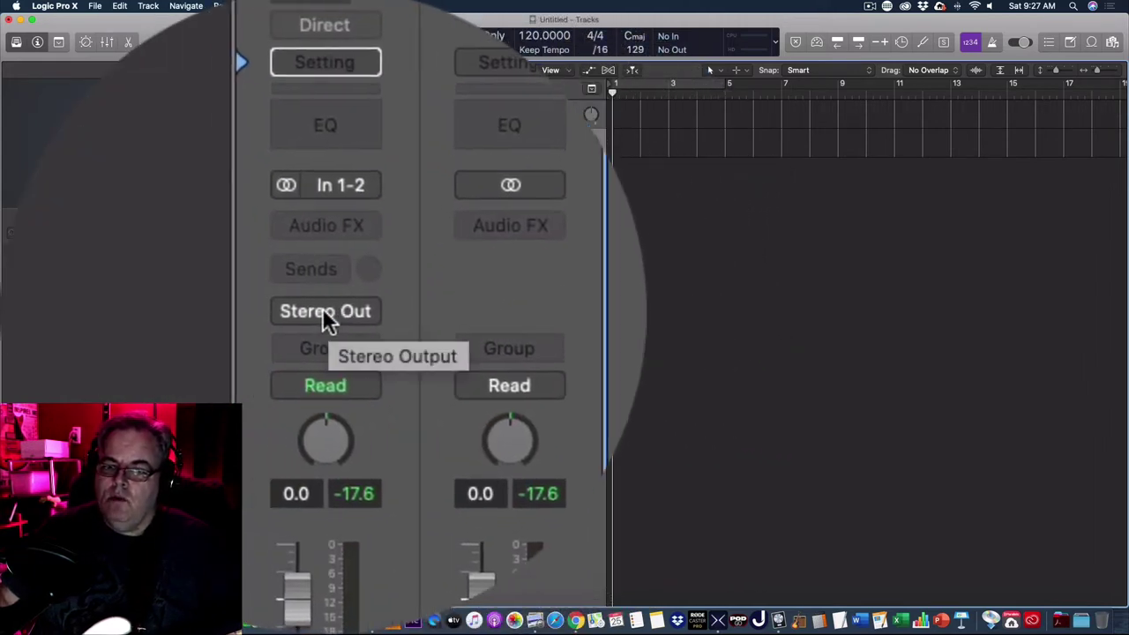
{"action": "left_click", "coordinate": [322, 308]}
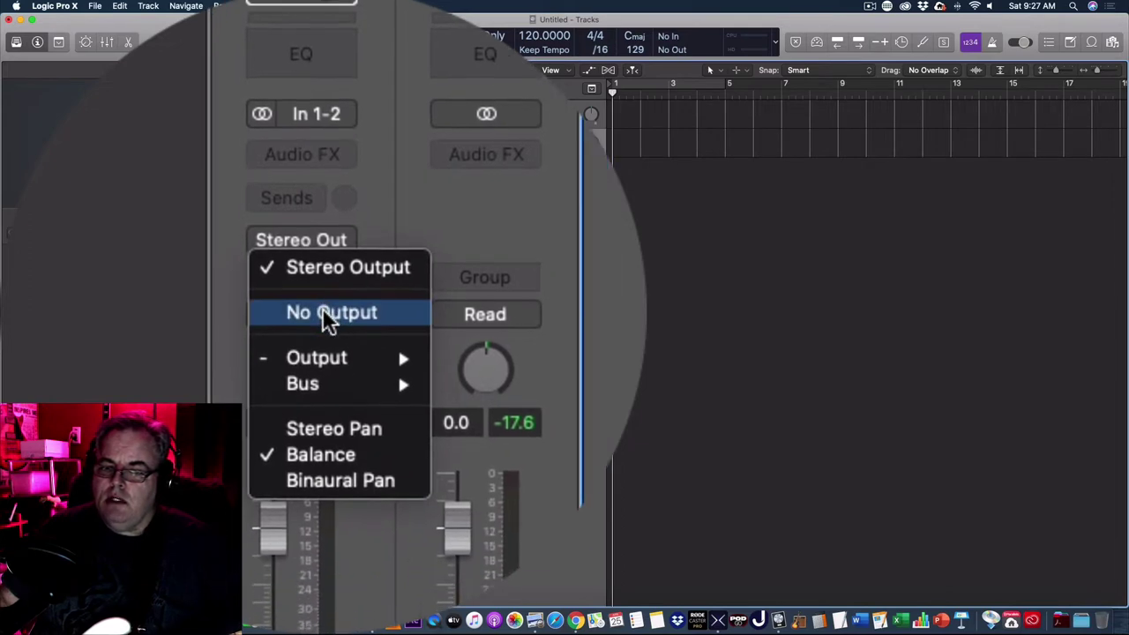
{"action": "left_click", "coordinate": [357, 321]}
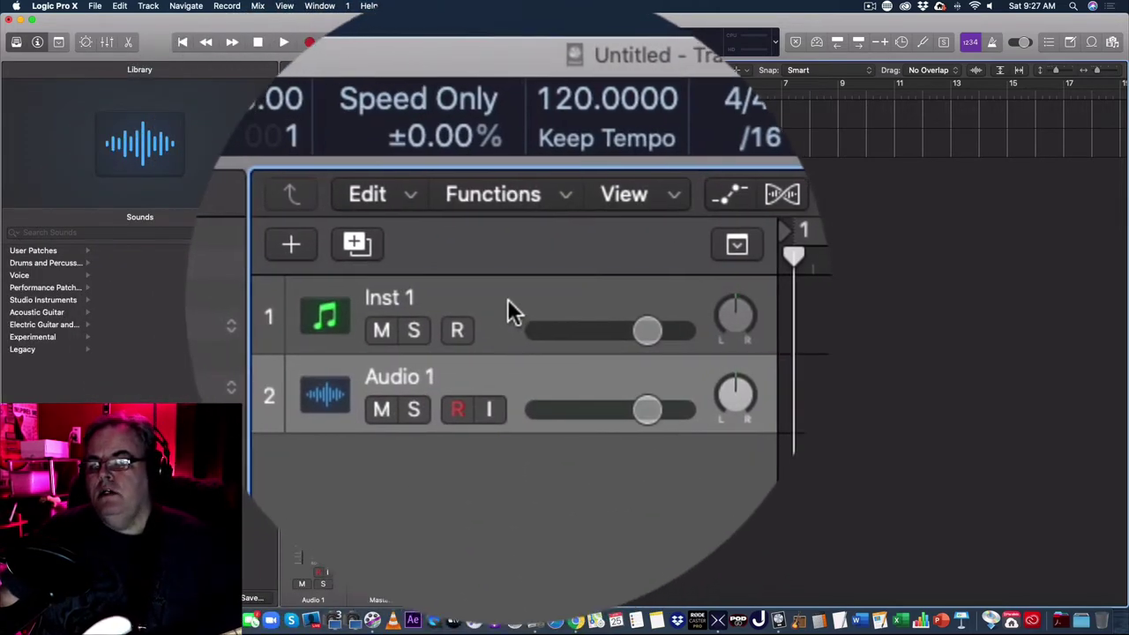
Rename the tracks HELIX NATIVE MIDI and HELIX INPUT, then drag to enlarge both track heights.
{"action": "left_click", "coordinate": [508, 305]}
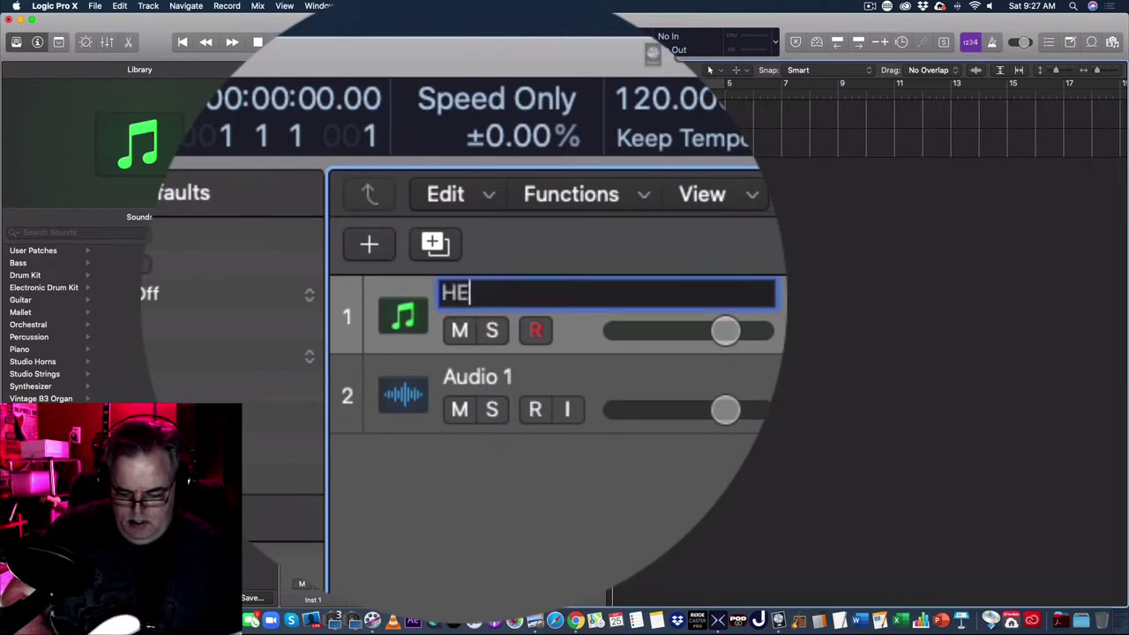
{"action": "type", "text": "IX "}
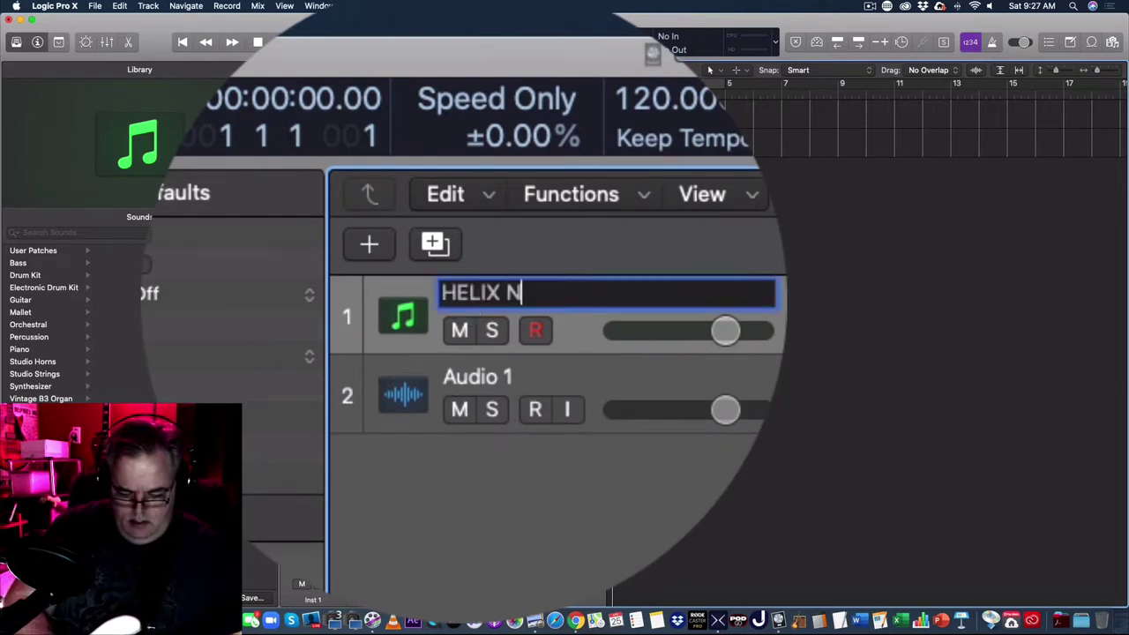
{"action": "type", "text": "NATIVE MIDI"}
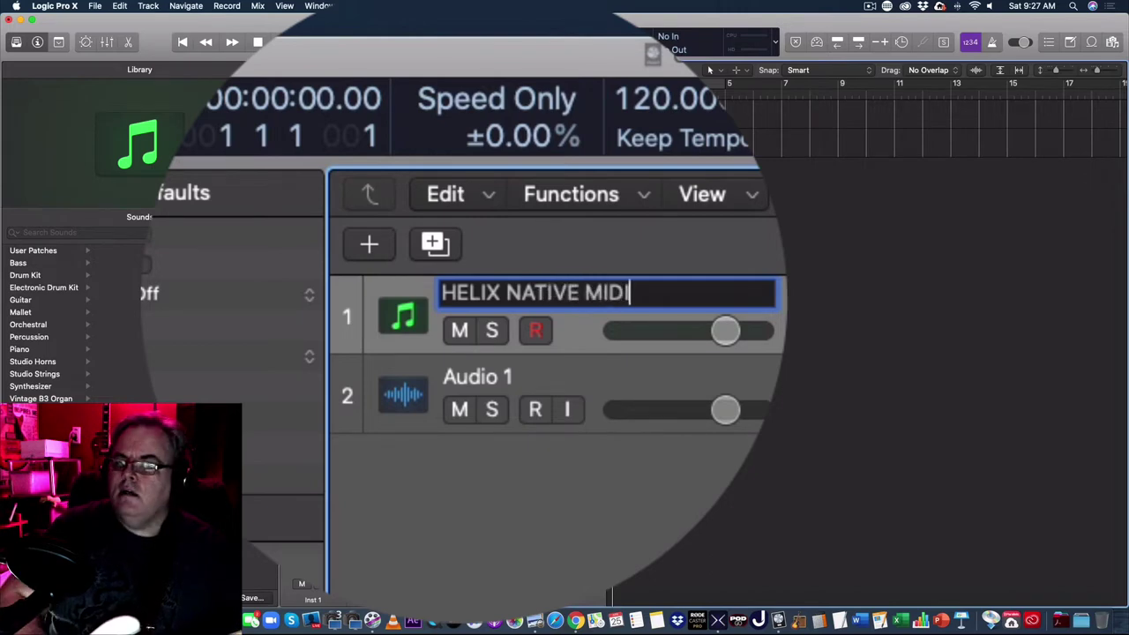
{"action": "key", "text": "Return"}
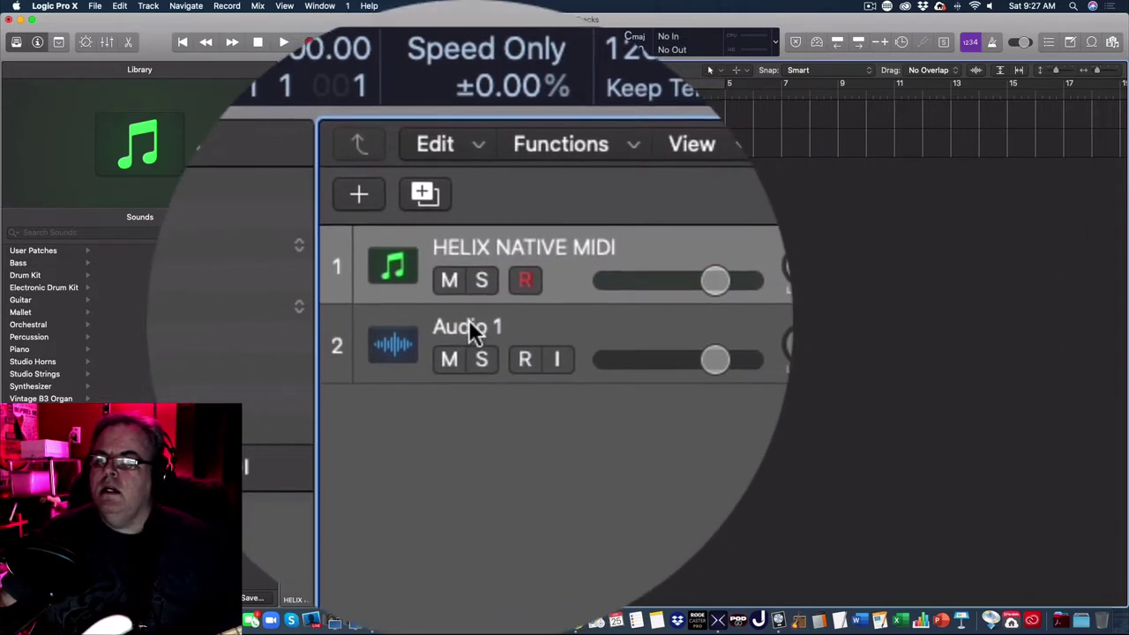
{"action": "double_click", "coordinate": [469, 319]}
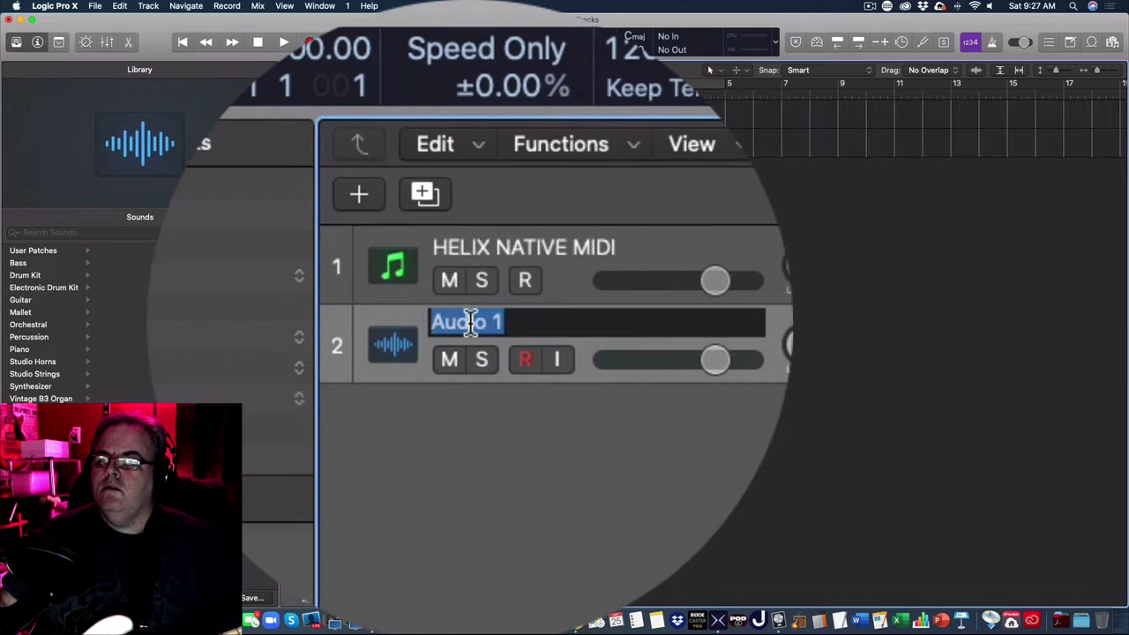
{"action": "type", "text": "HEL"}
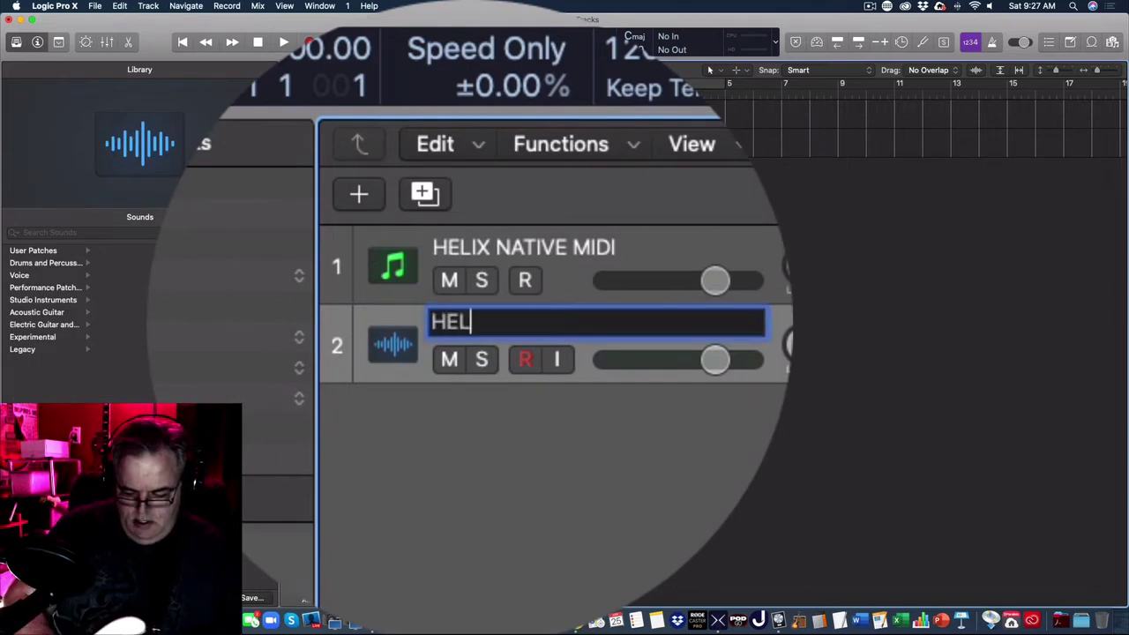
{"action": "type", "text": "IX "}
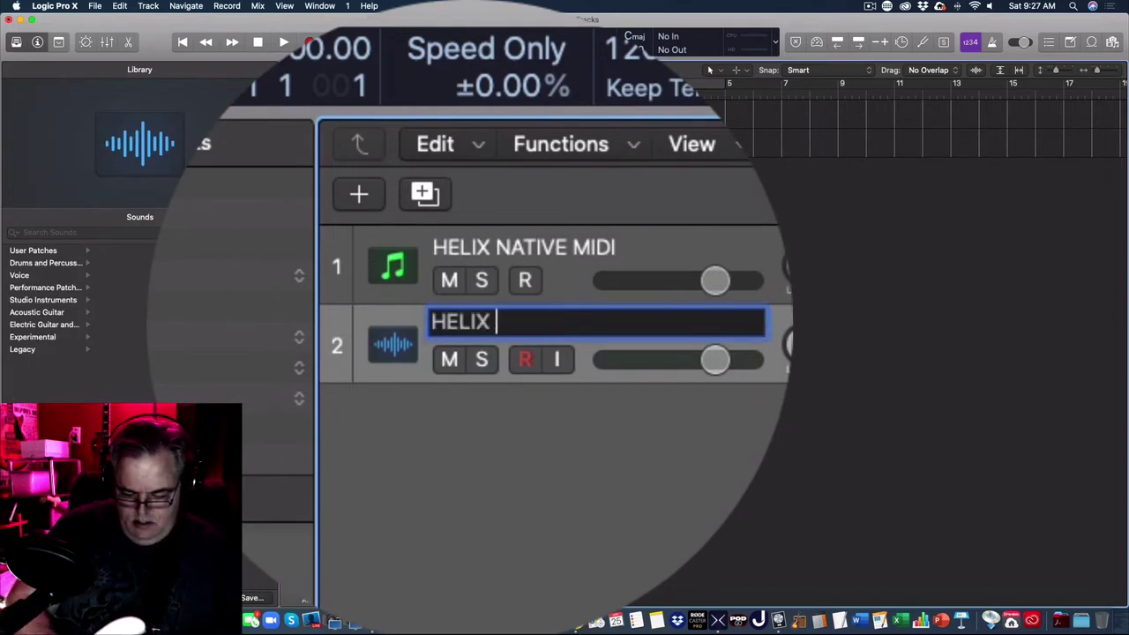
{"action": "type", "text": "IN"}
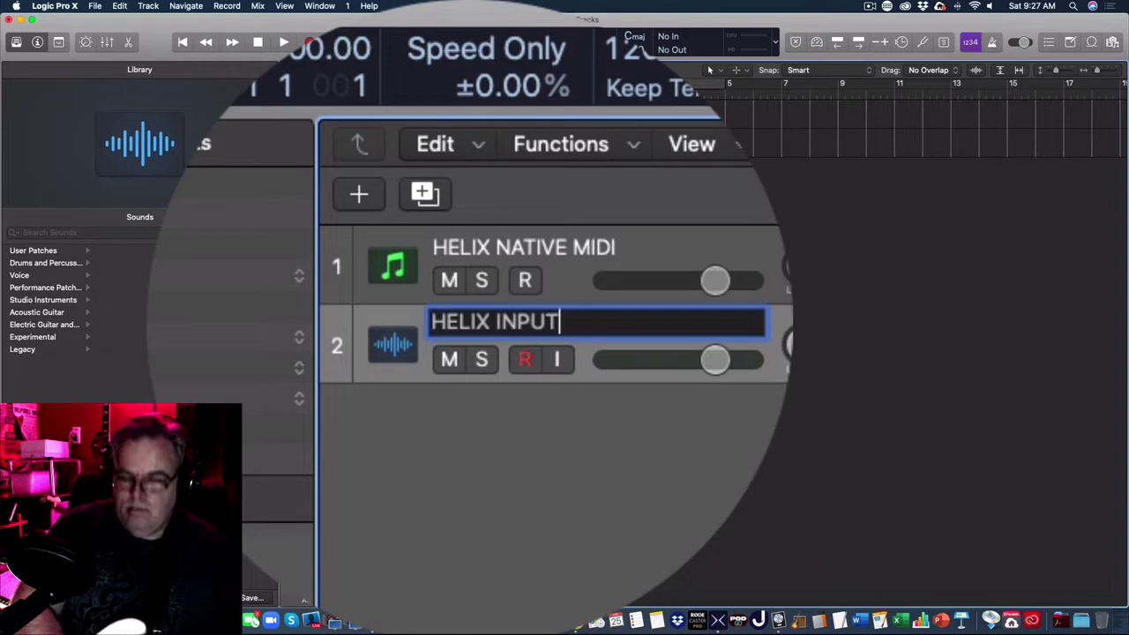
{"action": "type", "text": "PUT"}
{"action": "key", "text": "Return"}
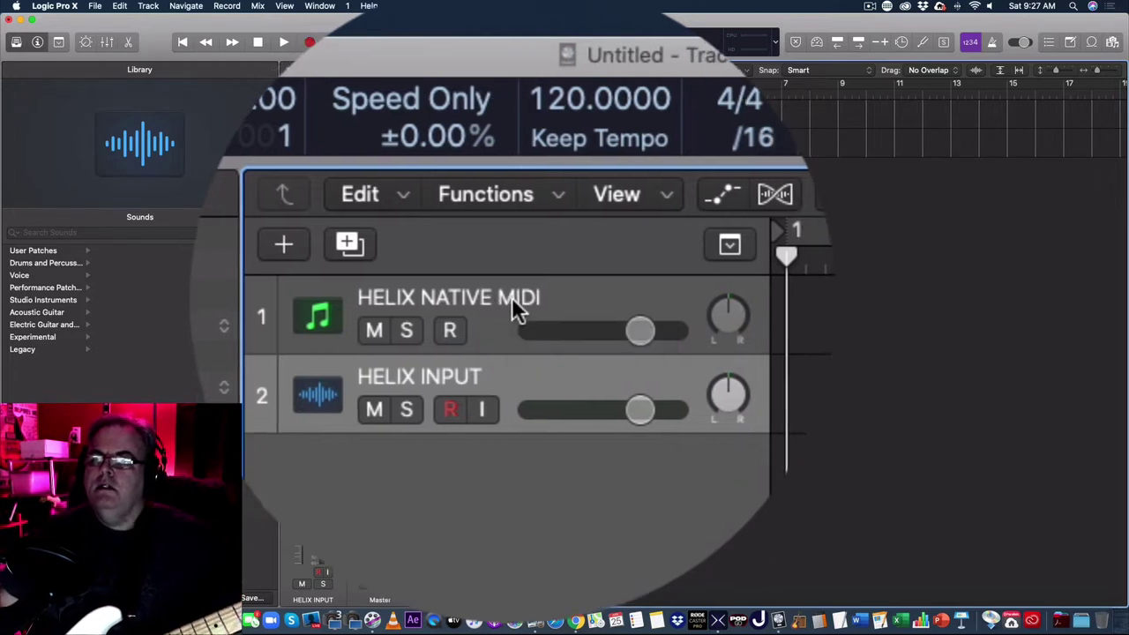
{"action": "left_click", "coordinate": [504, 300]}
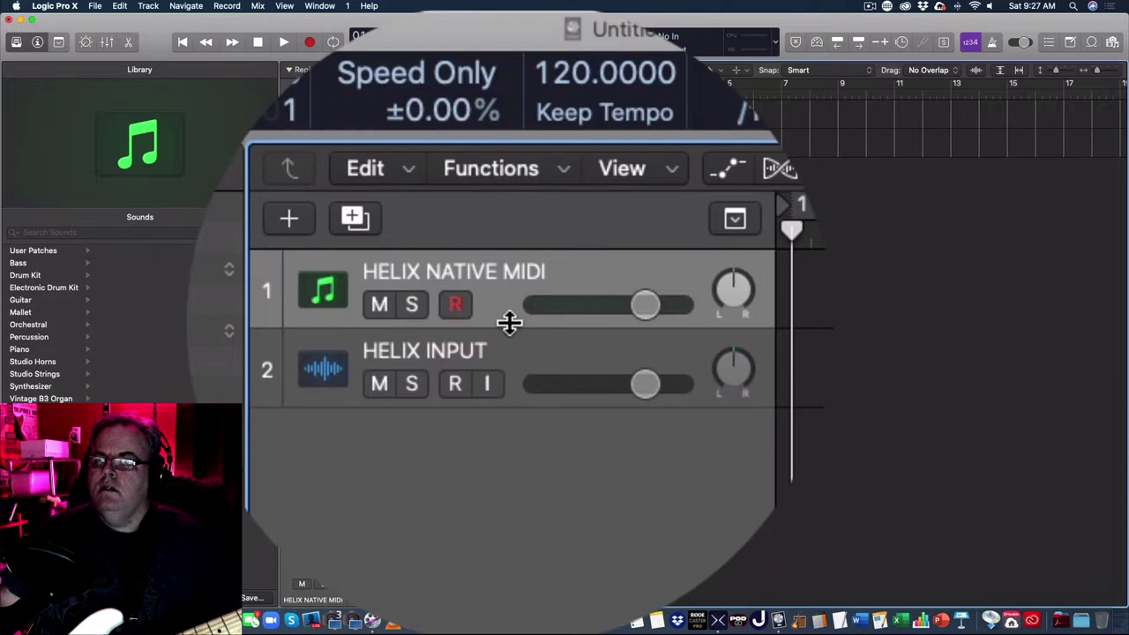
{"action": "left_click_drag", "start_coordinate": [509, 320], "coordinate": [495, 320]}
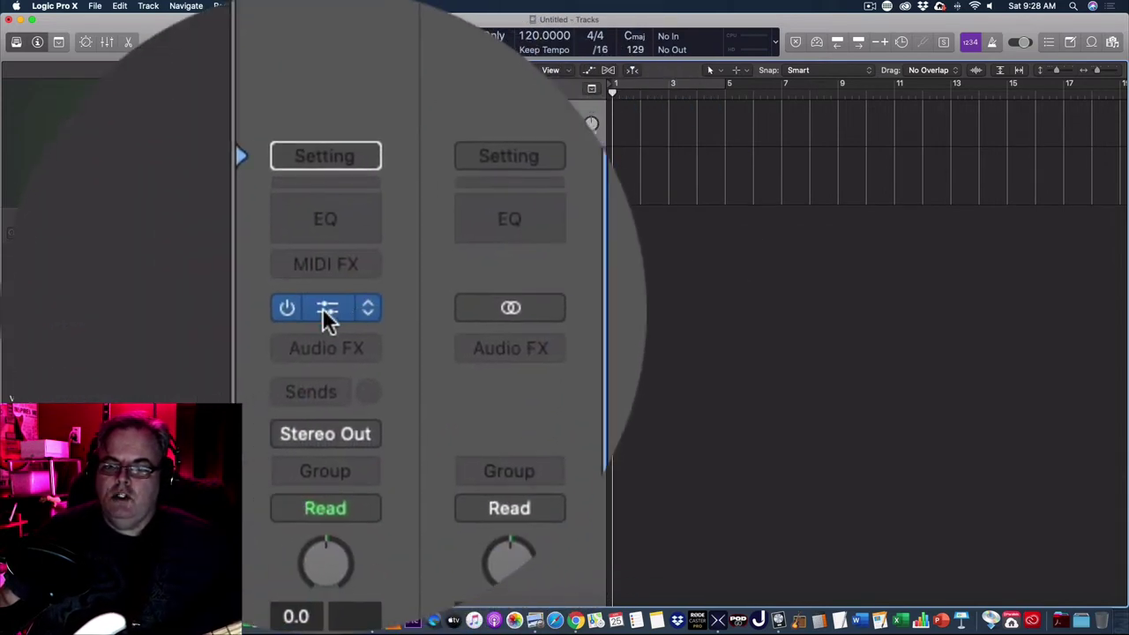
Load 01A New Preset from the USER 3 setlist and route path 1's output to 2A.
{"action": "left_click", "coordinate": [326, 310]}
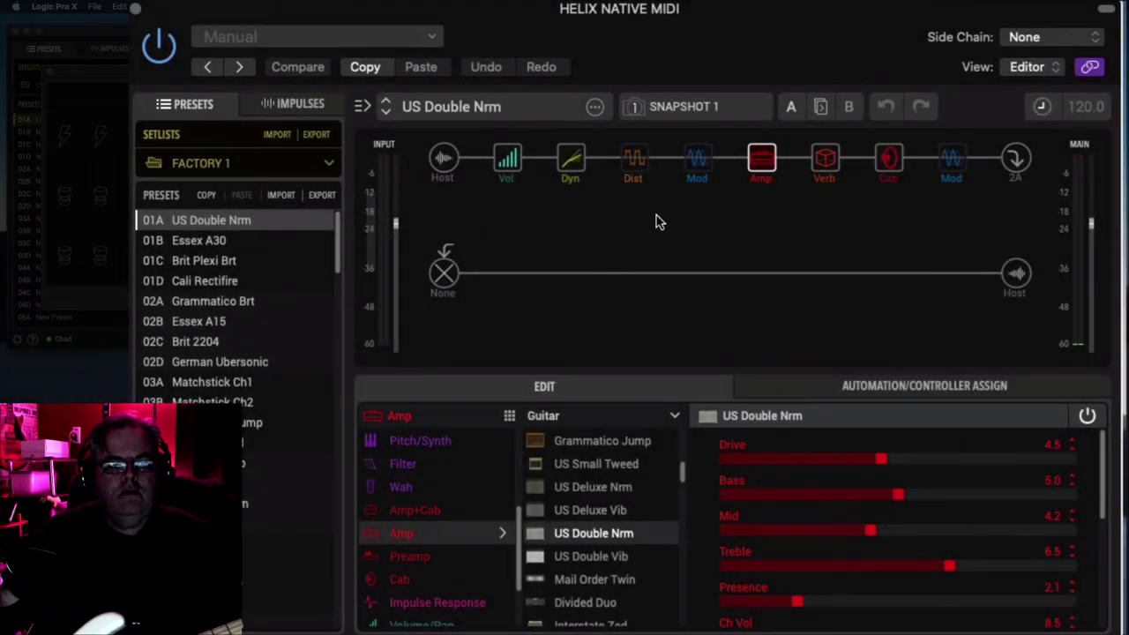
{"action": "left_click", "coordinate": [188, 170]}
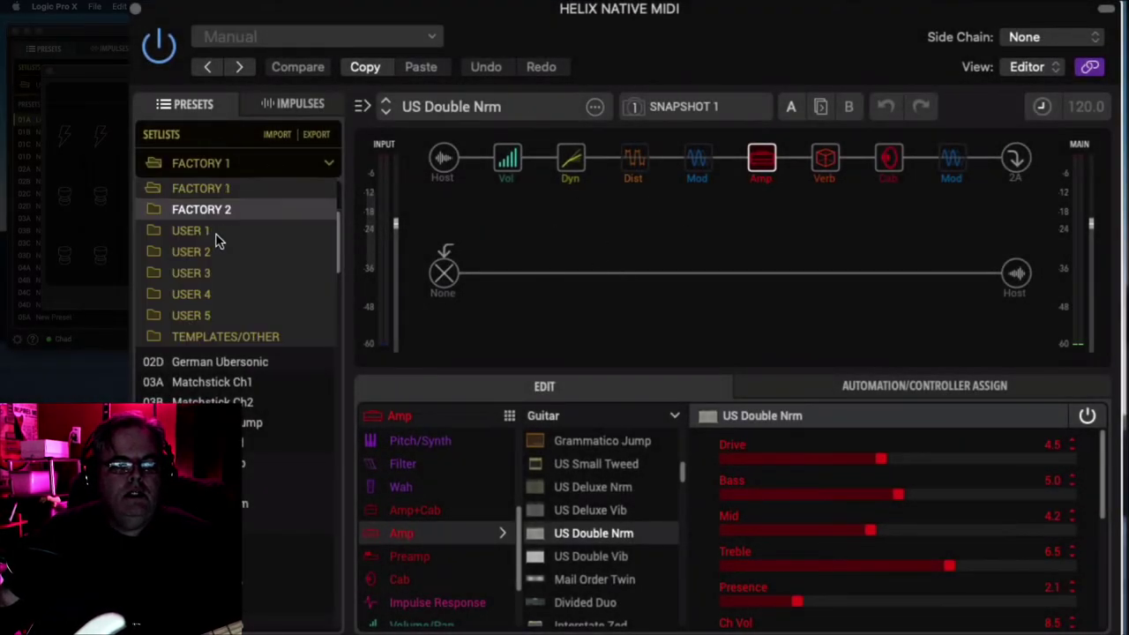
{"action": "left_click", "coordinate": [196, 275]}
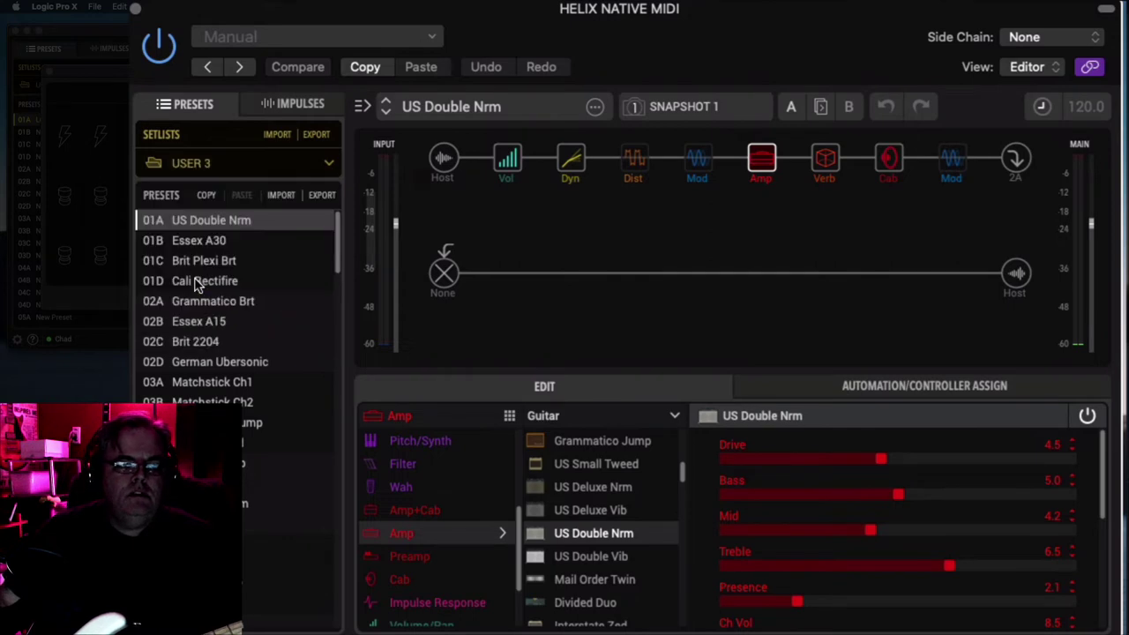
{"action": "left_click", "coordinate": [209, 226]}
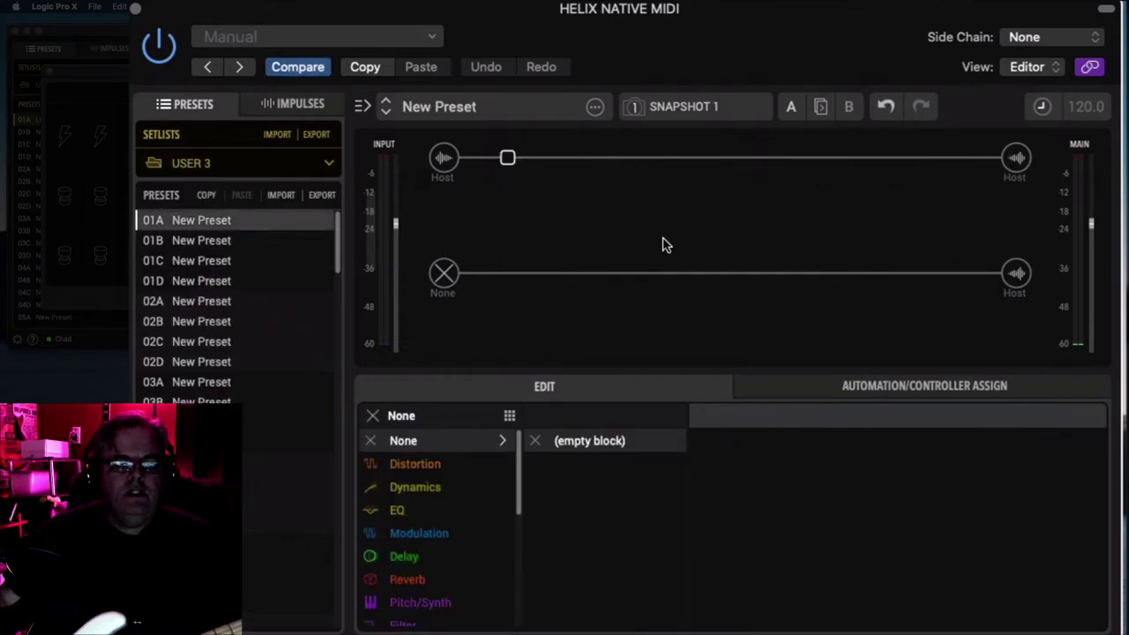
{"action": "left_click", "coordinate": [1016, 160]}
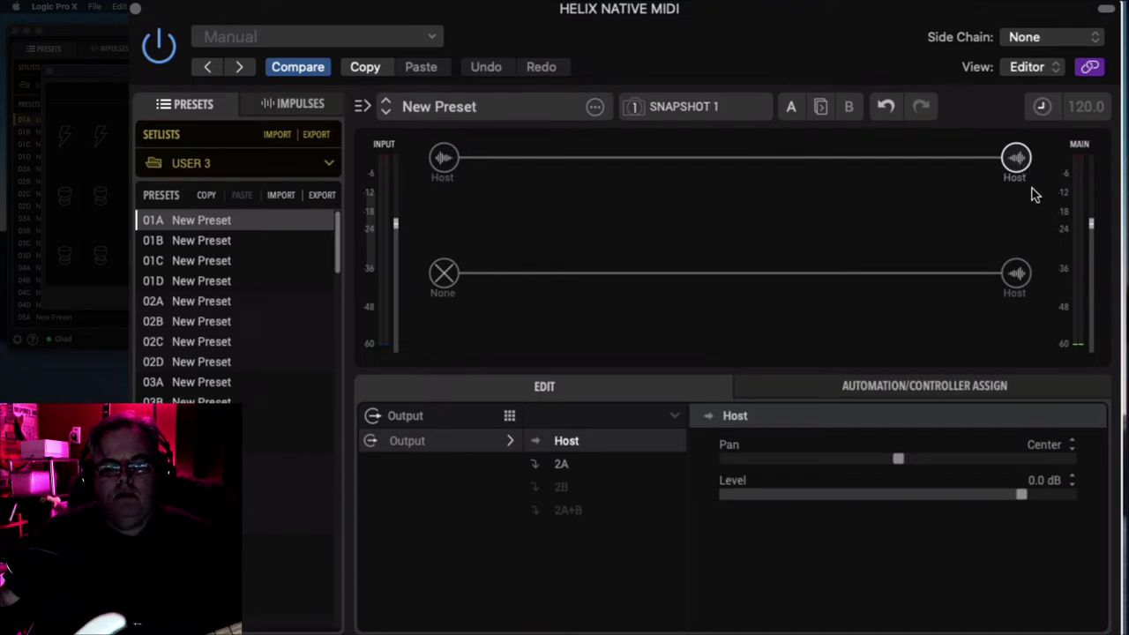
{"action": "left_click", "coordinate": [578, 467]}
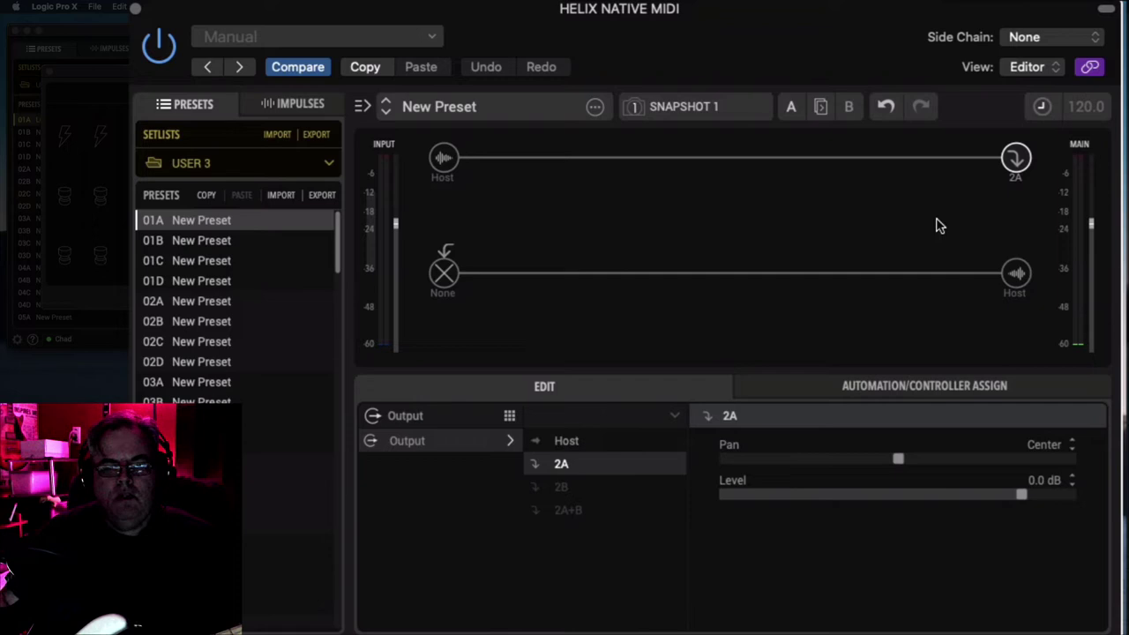
Add a Voltage Queen Amp+Cab block to the empty slot on the top path.
{"action": "left_click", "coordinate": [762, 161]}
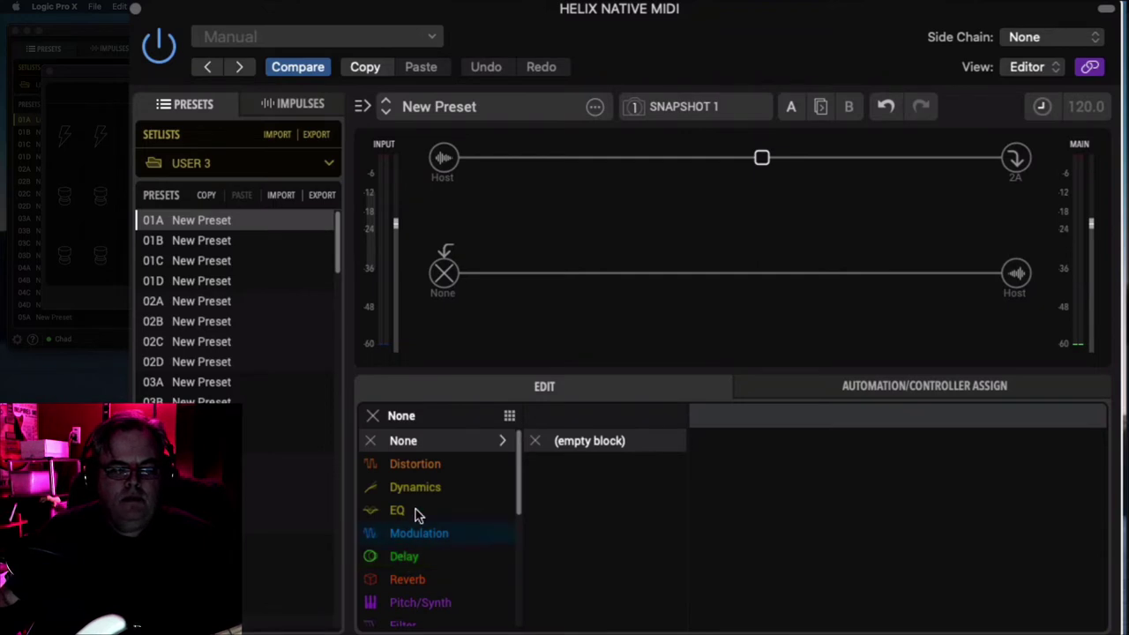
{"action": "scroll", "coordinate": [415, 512], "scroll_direction": "down", "scroll_amount": 3}
{"action": "left_click", "coordinate": [416, 605]}
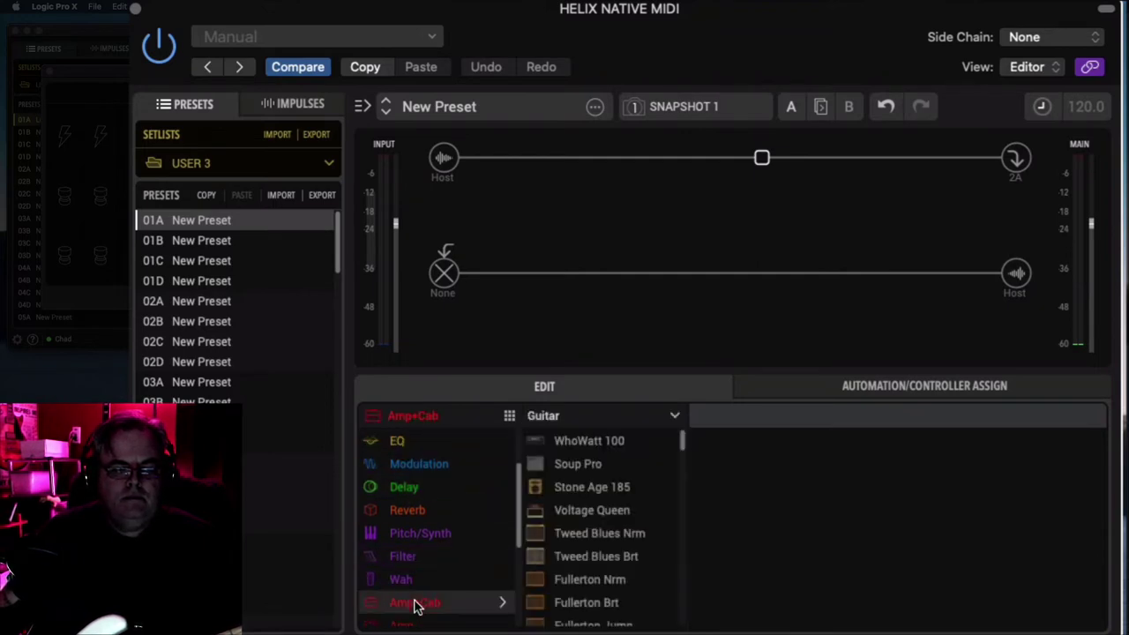
{"action": "left_click", "coordinate": [586, 516]}
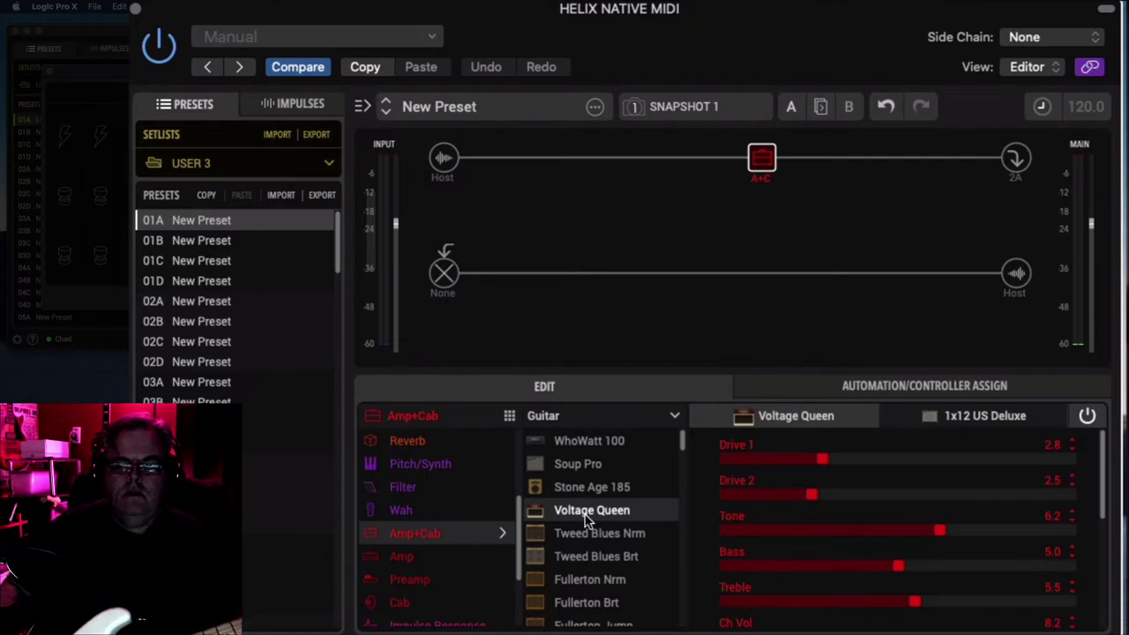
Set the Side Chain source to Input 1.
{"action": "left_click", "coordinate": [1046, 37]}
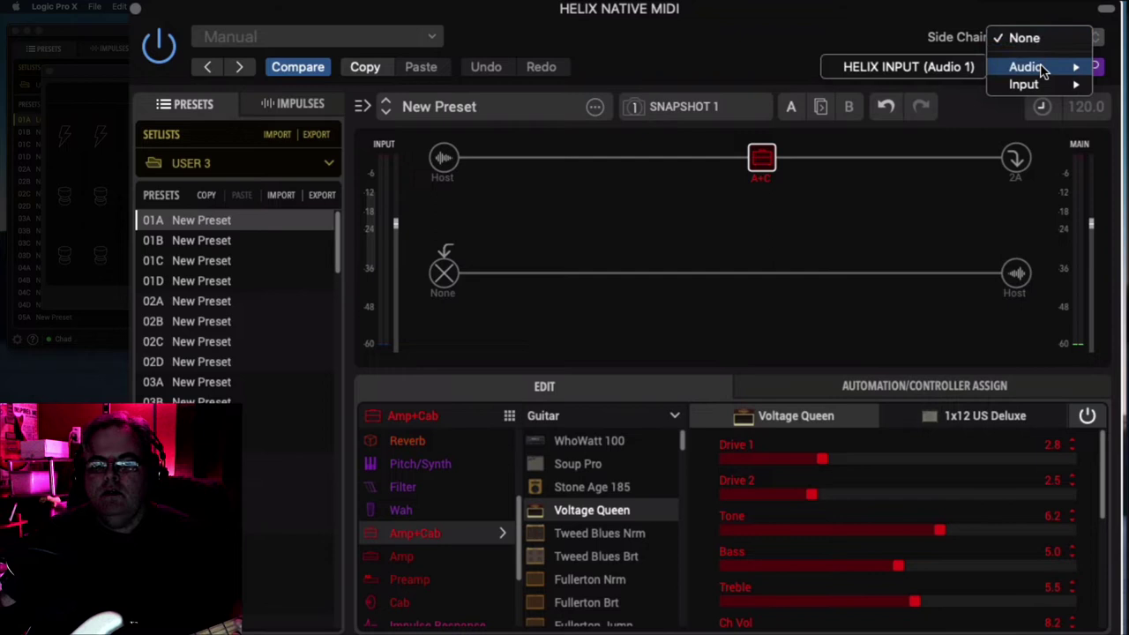
{"action": "mouse_move", "coordinate": [1027, 84]}
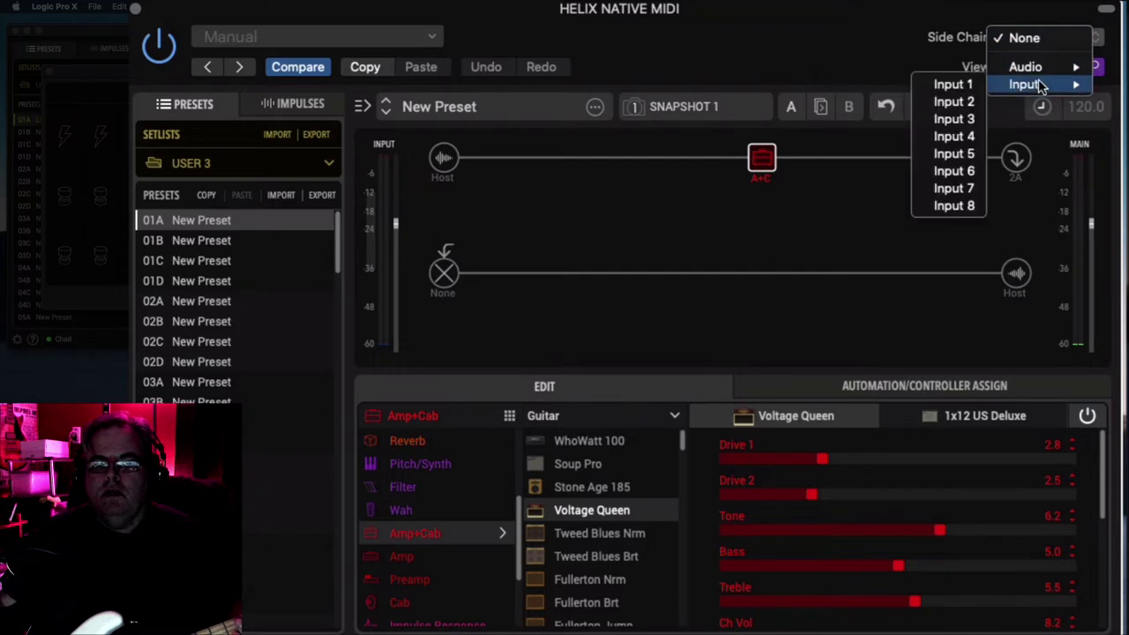
{"action": "left_click", "coordinate": [942, 86]}
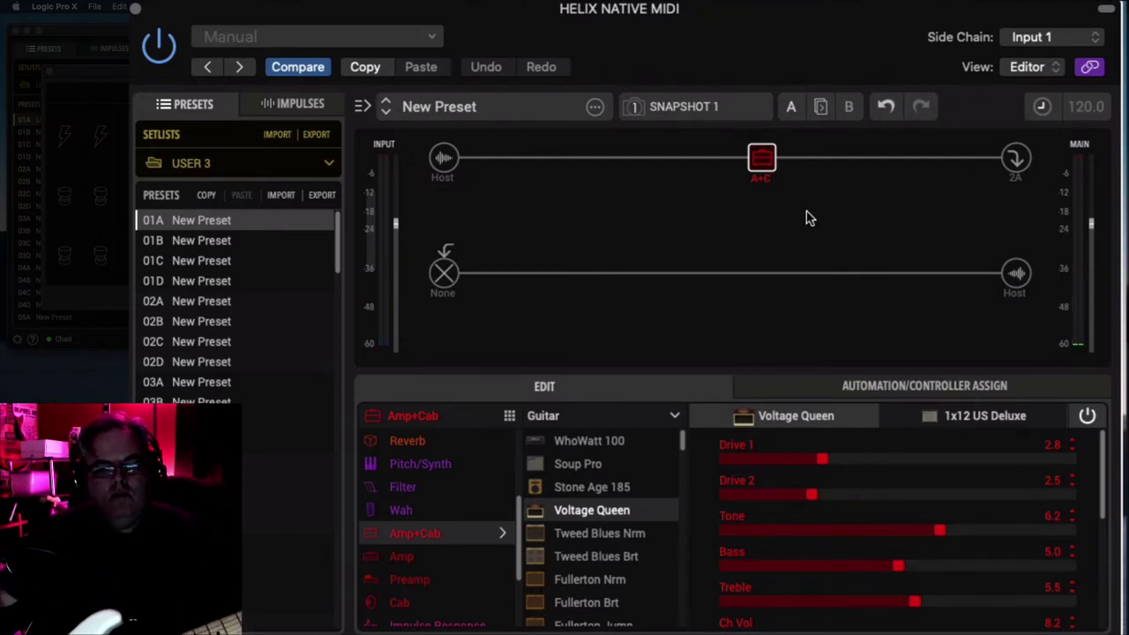
Add a Ping Pong delay from the Stereo delay models in the slot after the amp.
{"action": "left_click", "coordinate": [890, 165]}
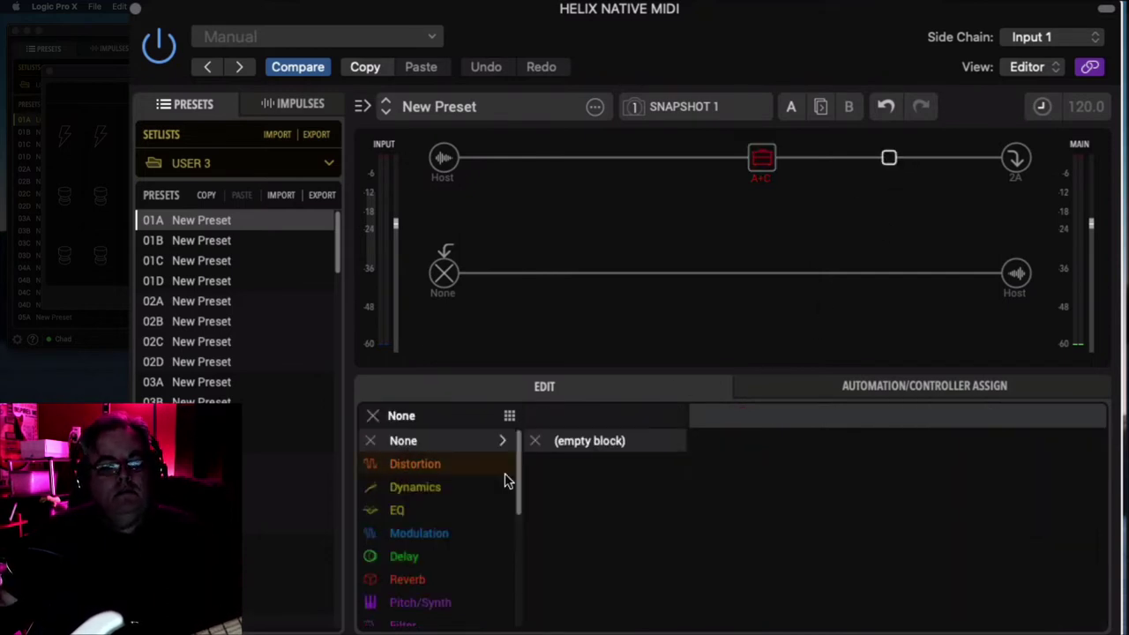
{"action": "left_click", "coordinate": [398, 564]}
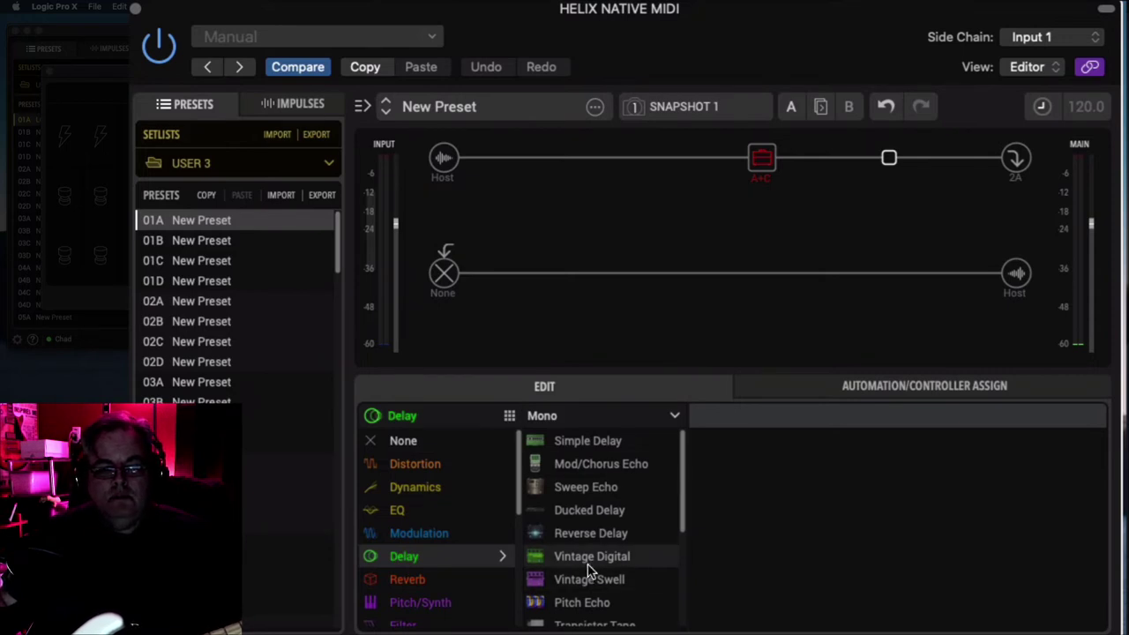
{"action": "left_click", "coordinate": [582, 416]}
{"action": "left_click", "coordinate": [587, 464]}
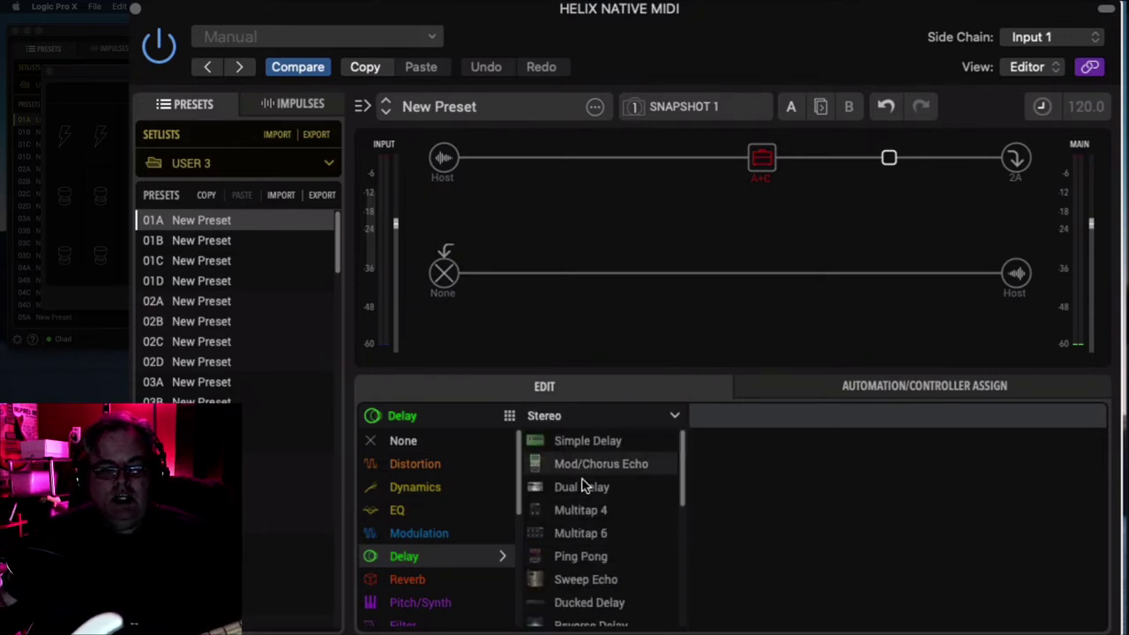
{"action": "left_click", "coordinate": [600, 564]}
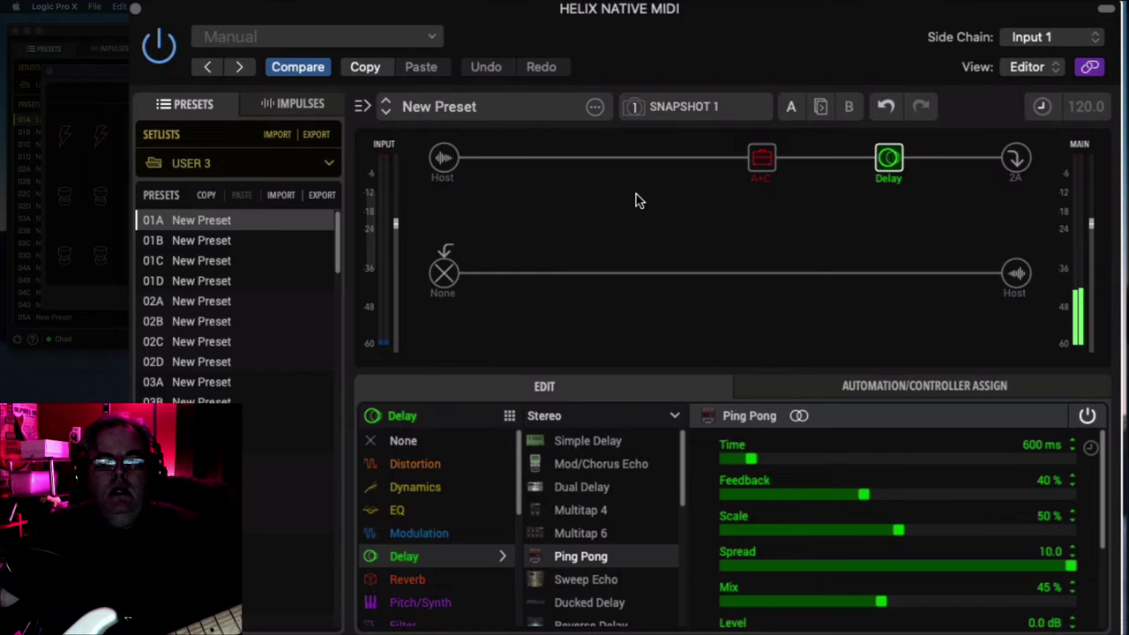
Add the Alpaca Rouge distortion model in the empty slot before the Voltage Queen amp.
{"action": "left_click", "coordinate": [635, 160]}
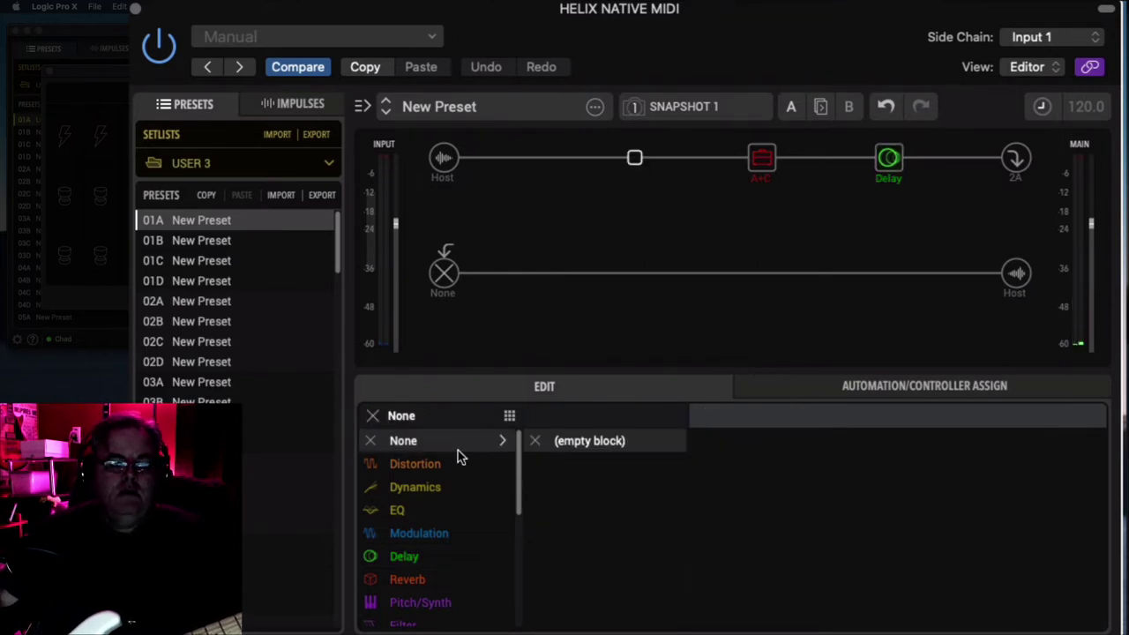
{"action": "left_click", "coordinate": [421, 469]}
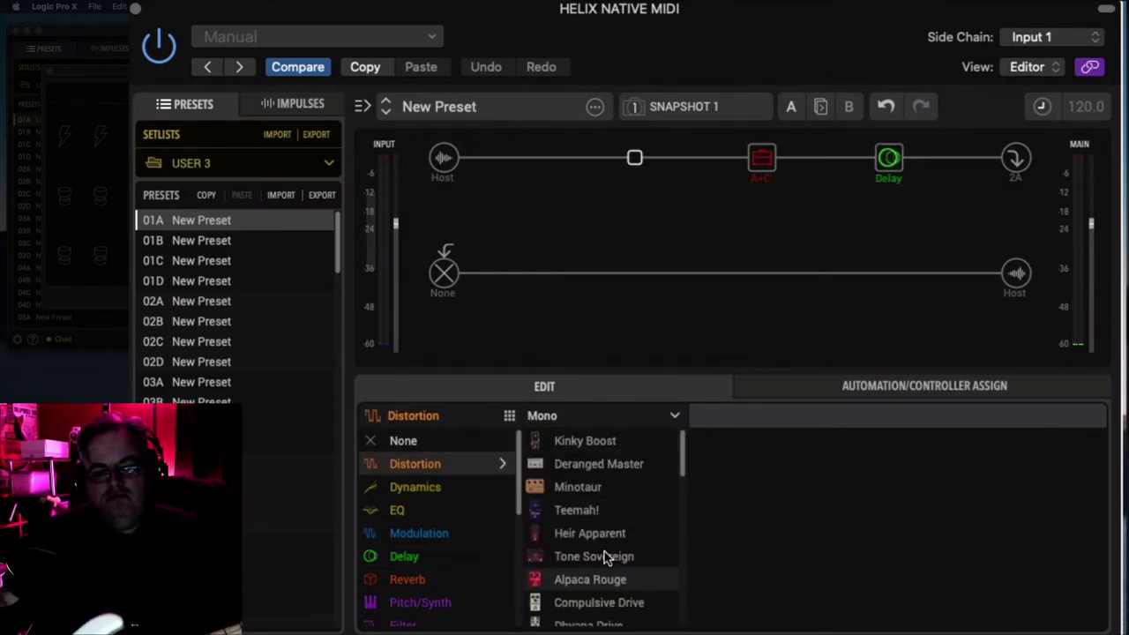
{"action": "left_click", "coordinate": [582, 582]}
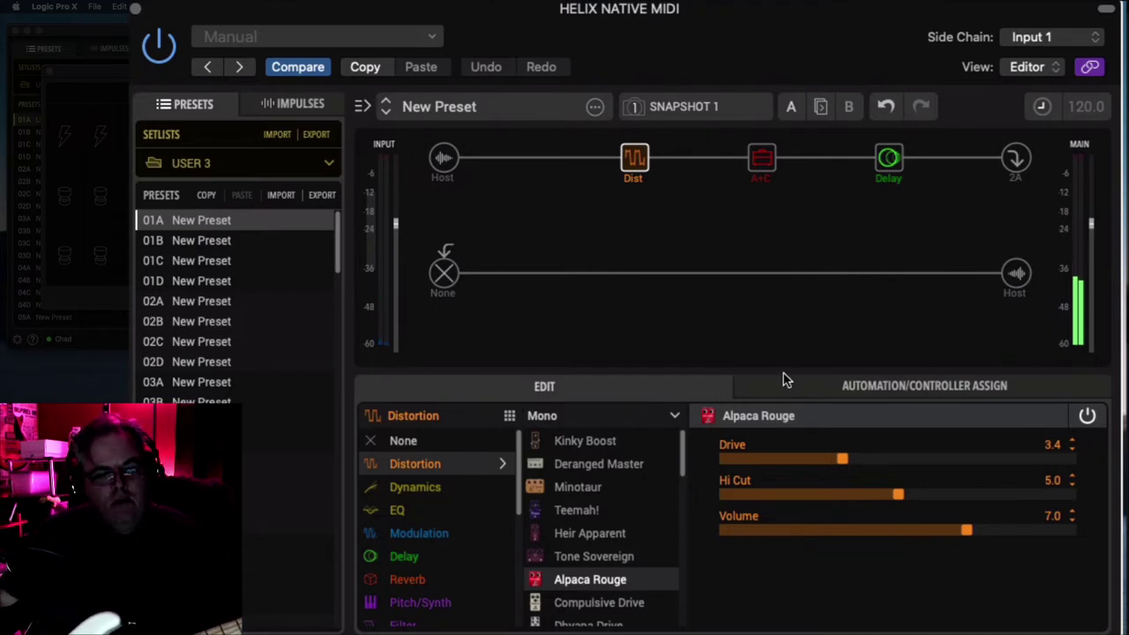
{"action": "mouse_move", "coordinate": [644, 174]}
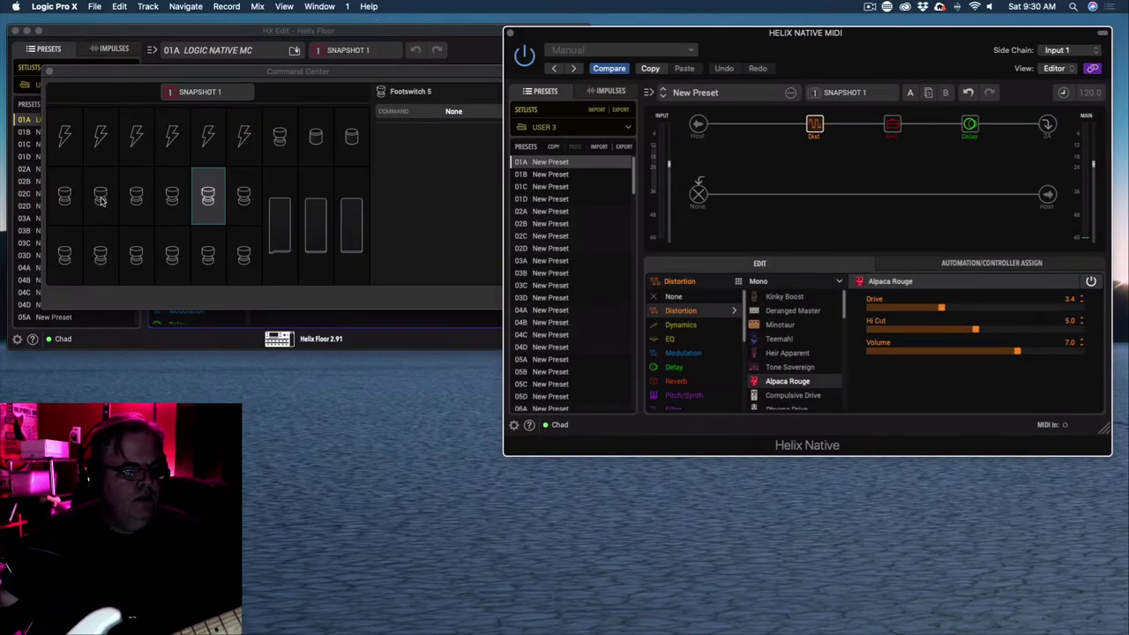
Select Footswitch 2 (CC Toggle, CC 20) and MIDI-learn it to the Alpaca Rouge Bypass.
{"action": "left_click", "coordinate": [101, 199]}
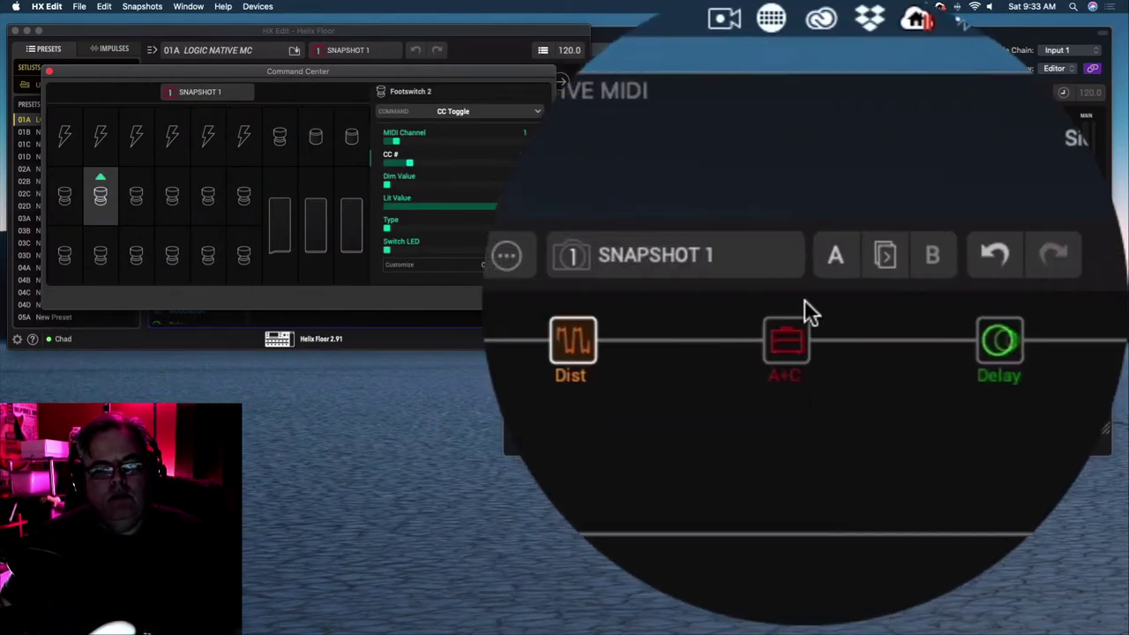
{"action": "left_click", "coordinate": [804, 155]}
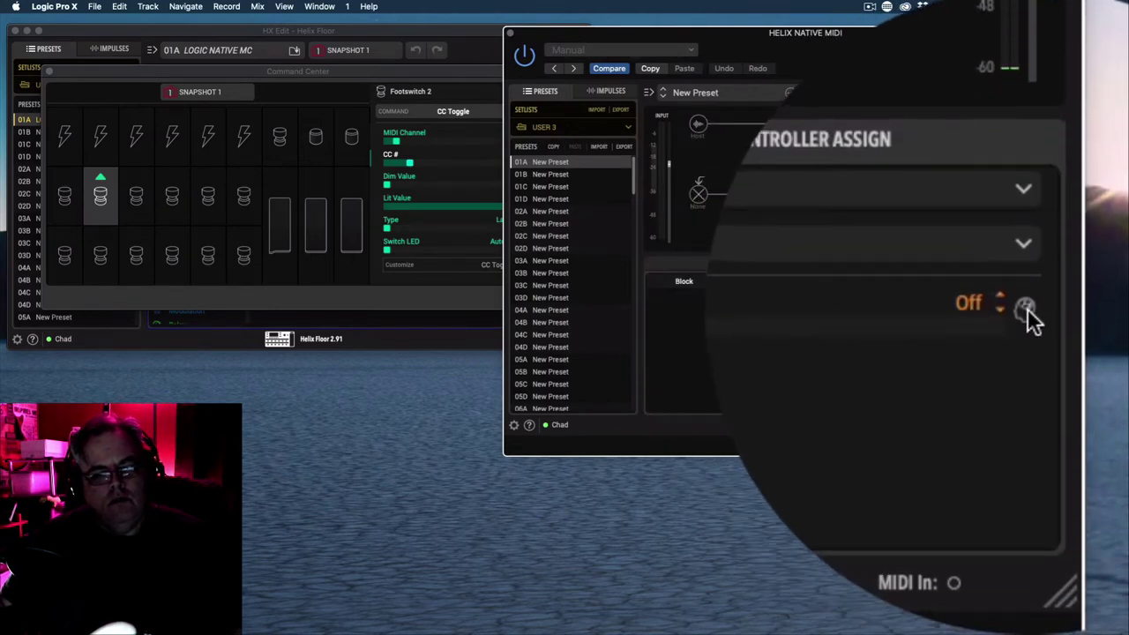
{"action": "left_click", "coordinate": [806, 328]}
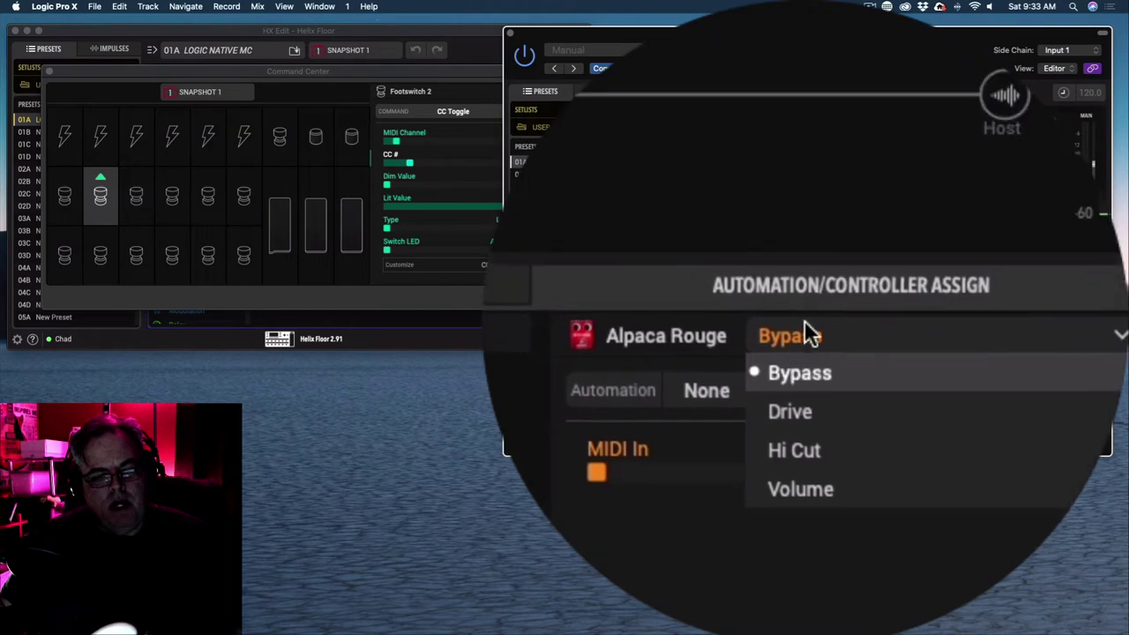
{"action": "left_click", "coordinate": [805, 322]}
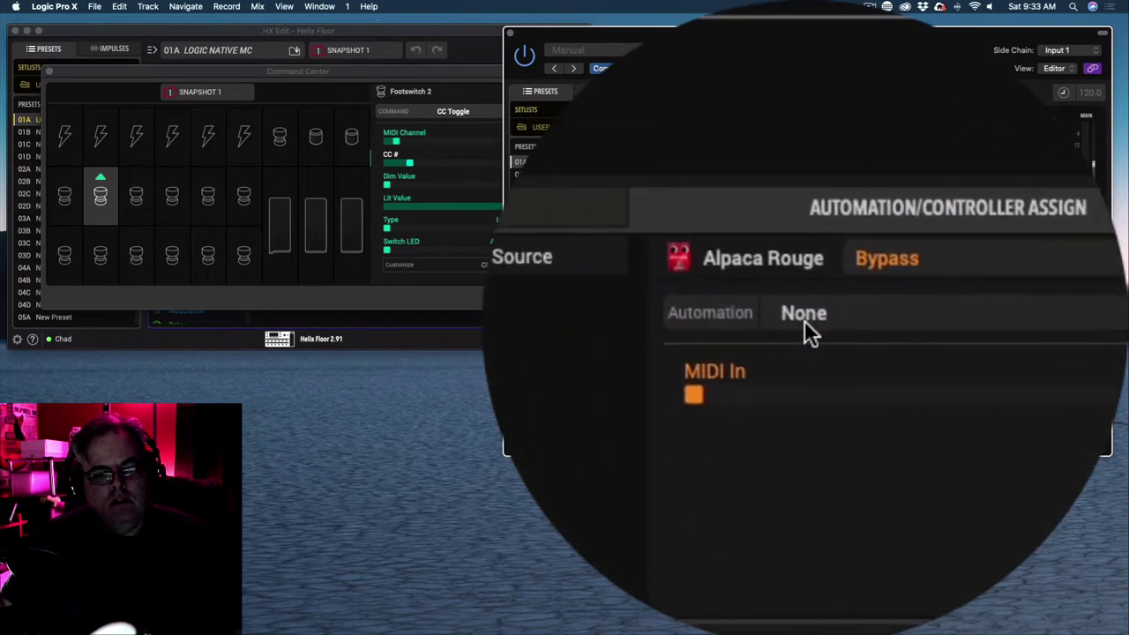
{"action": "left_click", "coordinate": [1026, 310]}
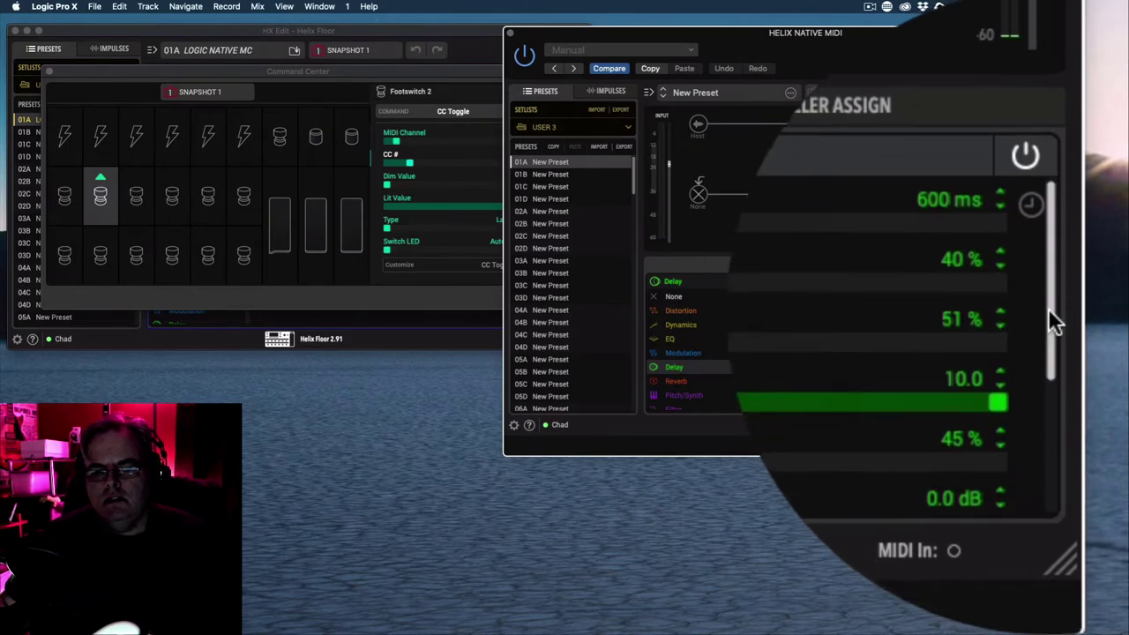
Switch the Ping Pong delay block's Off/On setting to On.
{"action": "scroll", "coordinate": [1050, 320], "scroll_direction": "down", "scroll_amount": 5}
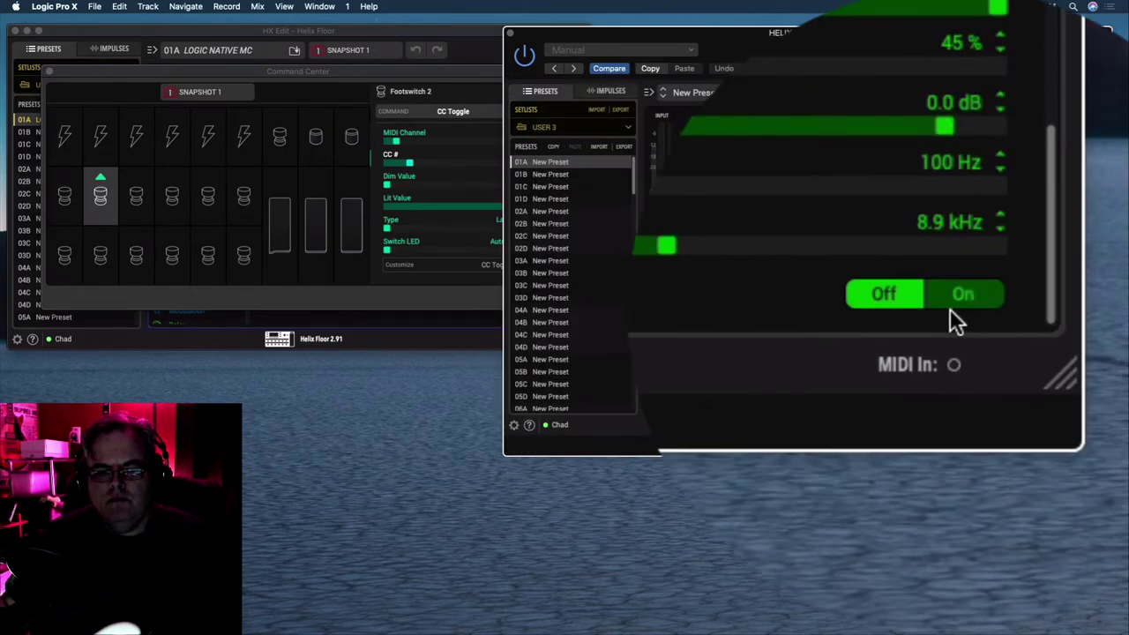
{"action": "left_click", "coordinate": [964, 310]}
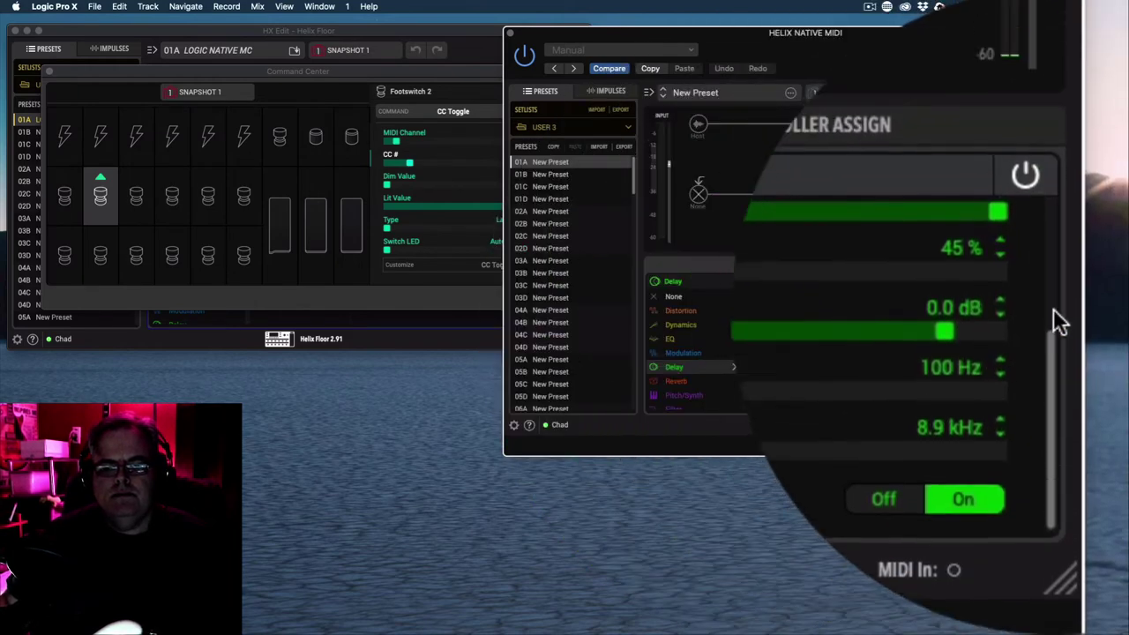
{"action": "scroll", "coordinate": [1048, 308], "scroll_direction": "up", "scroll_amount": 5}
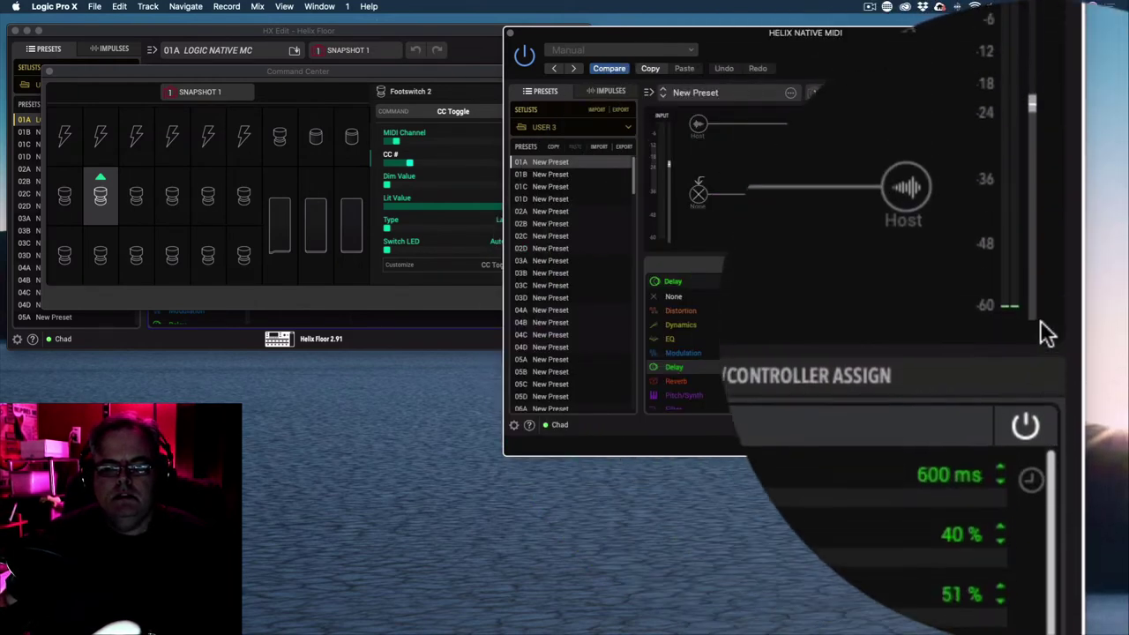
{"action": "scroll", "coordinate": [805, 320], "scroll_direction": "up", "scroll_amount": 3}
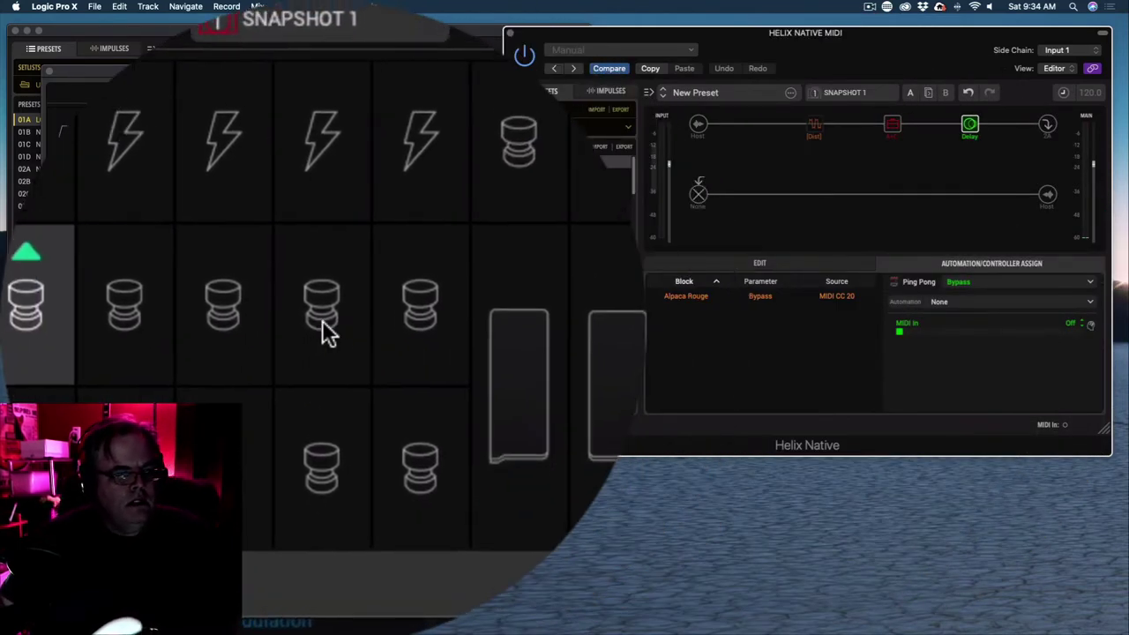
Set Footswitch 5 to CC Toggle on CC 21 so Helix Native can MIDI-learn it.
{"action": "left_click", "coordinate": [323, 324]}
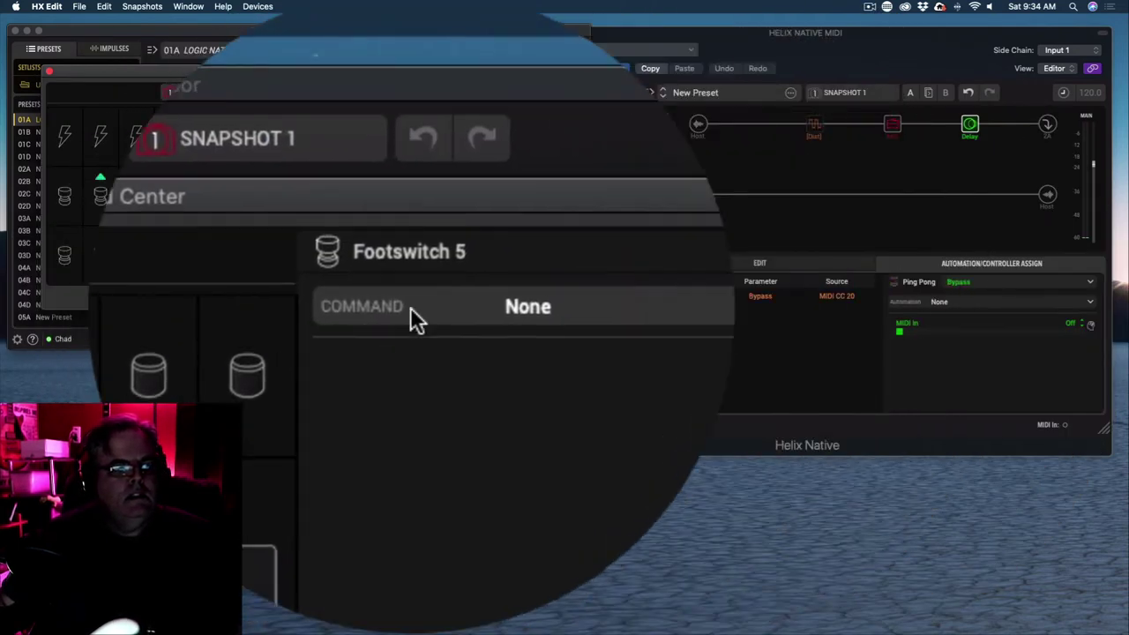
{"action": "left_click", "coordinate": [418, 114]}
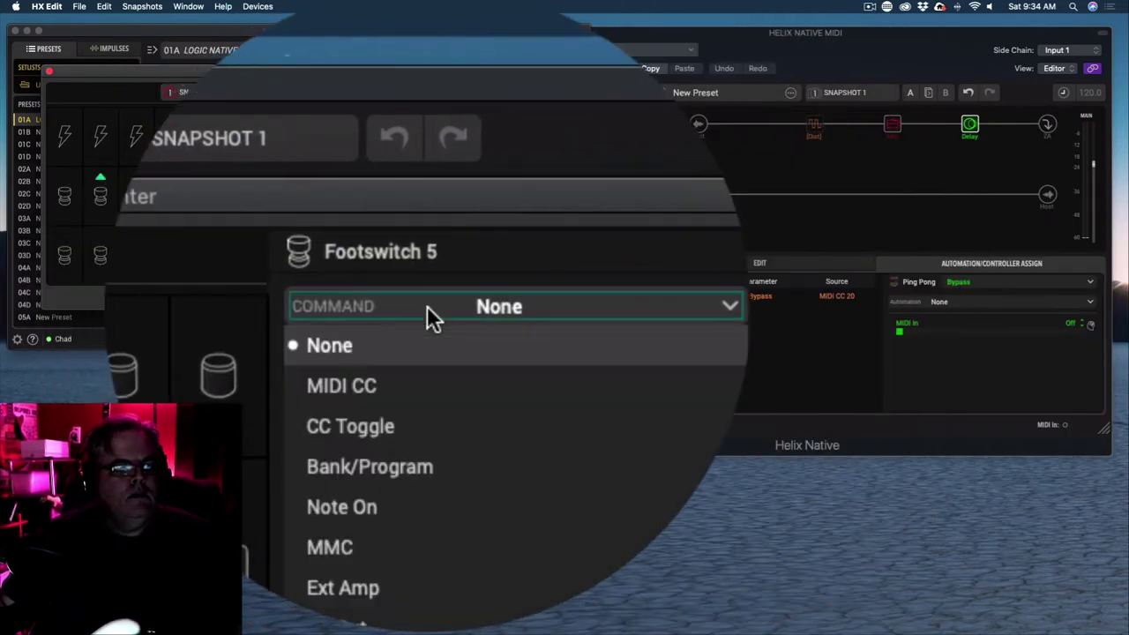
{"action": "left_click", "coordinate": [411, 328]}
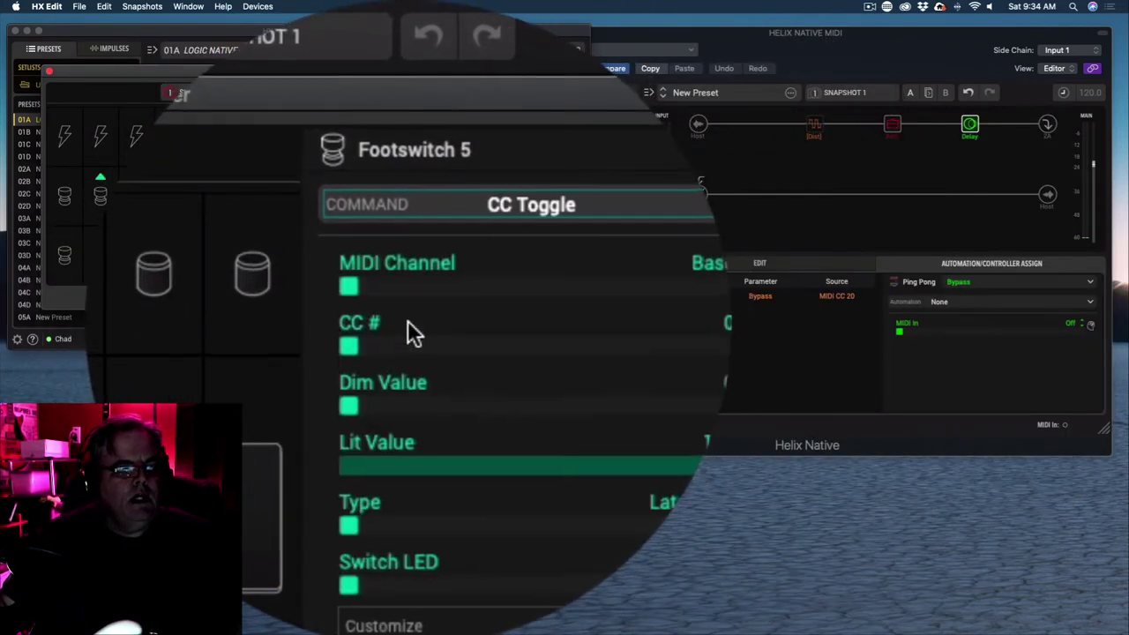
{"action": "mouse_move", "coordinate": [387, 320]}
{"action": "left_mouse_down"}
{"action": "mouse_move", "coordinate": [432, 319]}
{"action": "mouse_move", "coordinate": [398, 320]}
{"action": "left_mouse_up"}
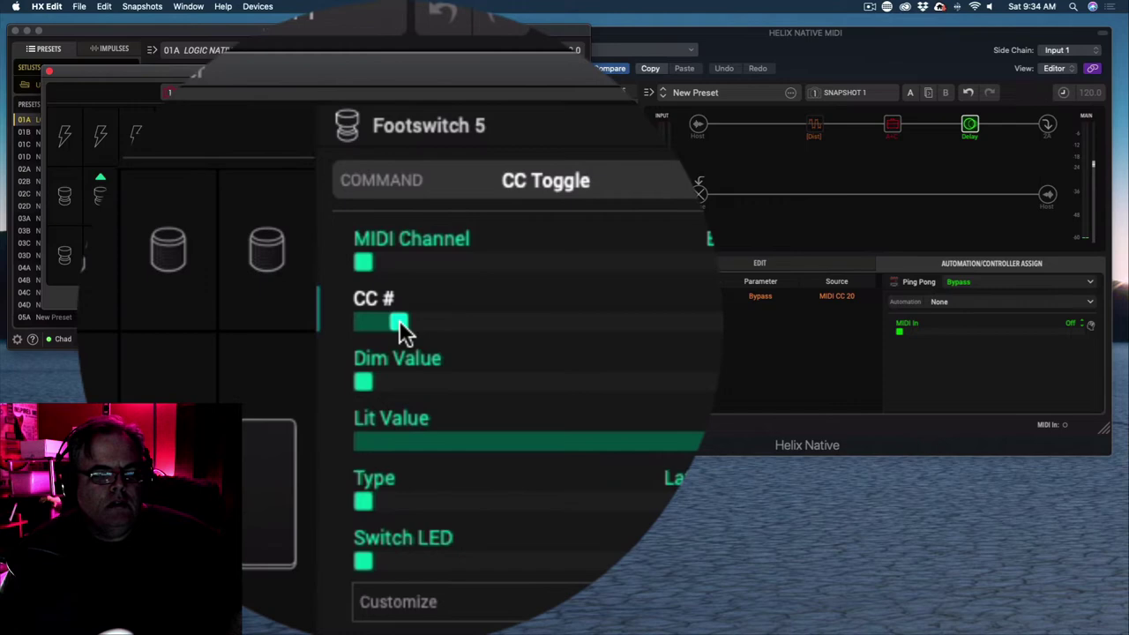
{"action": "left_click_drag", "start_coordinate": [400, 320], "coordinate": [411, 320]}
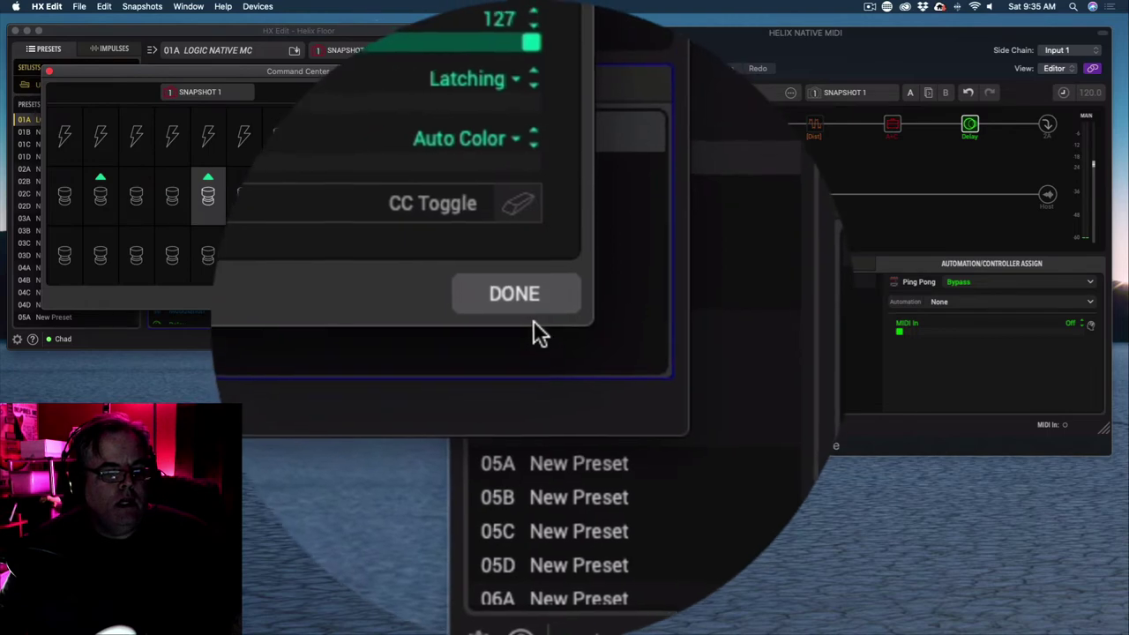
{"action": "left_click", "coordinate": [530, 300]}
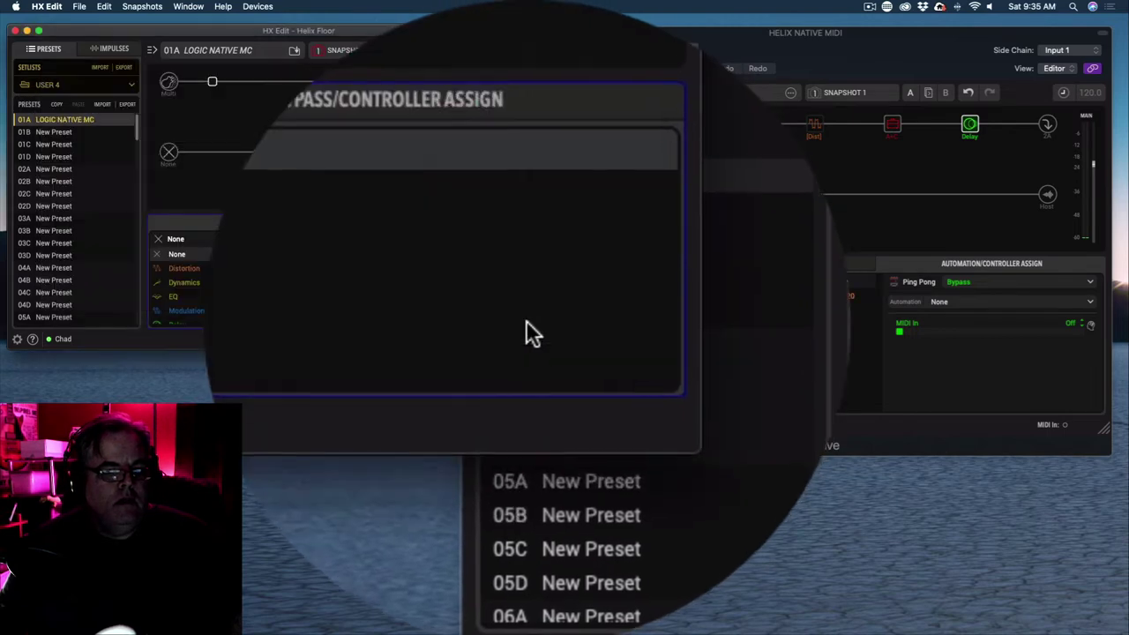
{"action": "left_click", "coordinate": [1029, 308]}
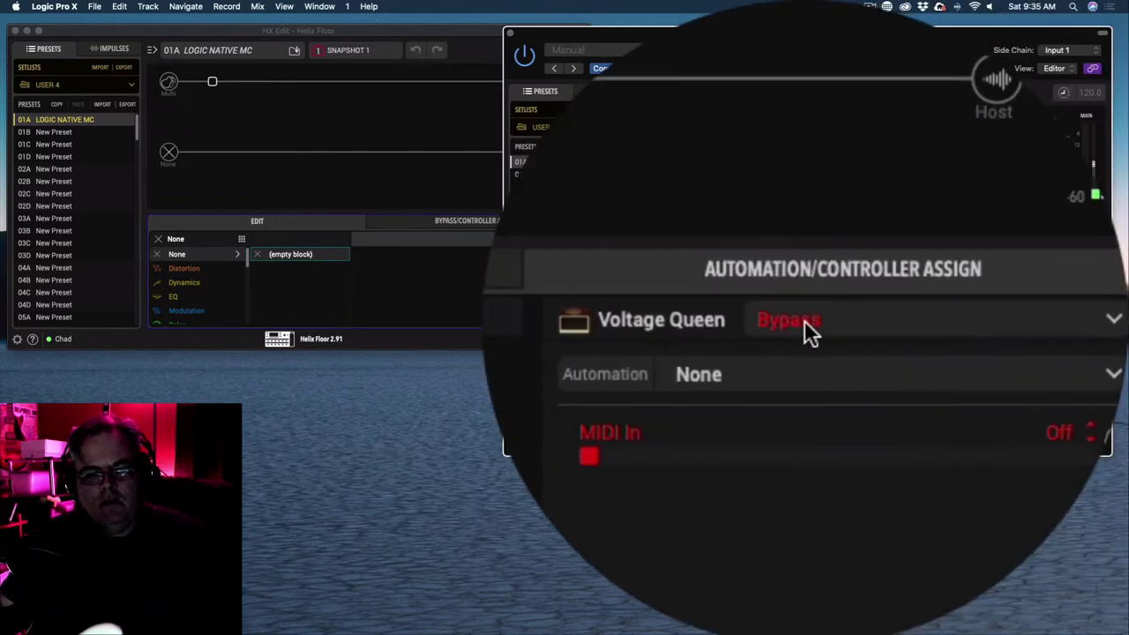
Assign the Voltage Queen's Drive 1 as a MIDI Ctrl-controlled parameter.
{"action": "left_click", "coordinate": [805, 320]}
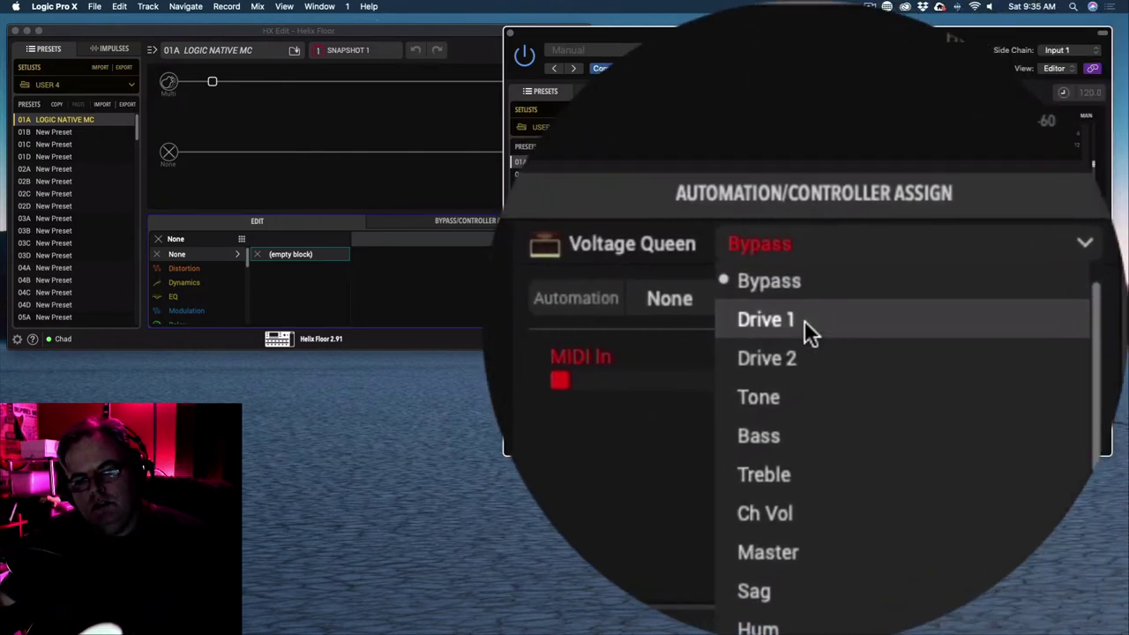
{"action": "left_click", "coordinate": [805, 318]}
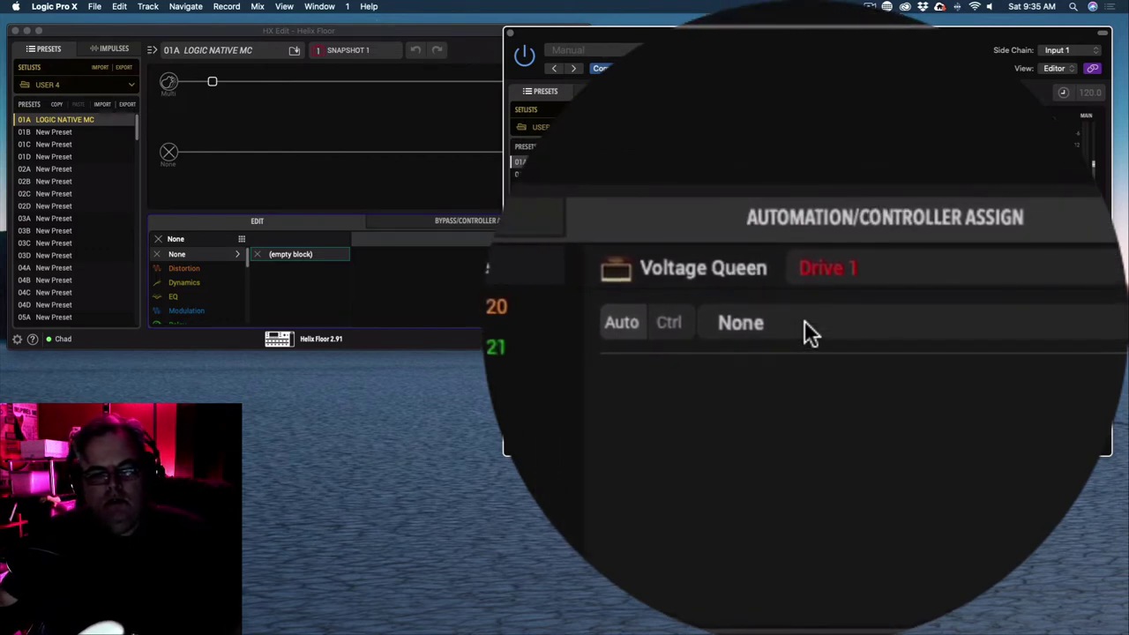
{"action": "left_click", "coordinate": [805, 320]}
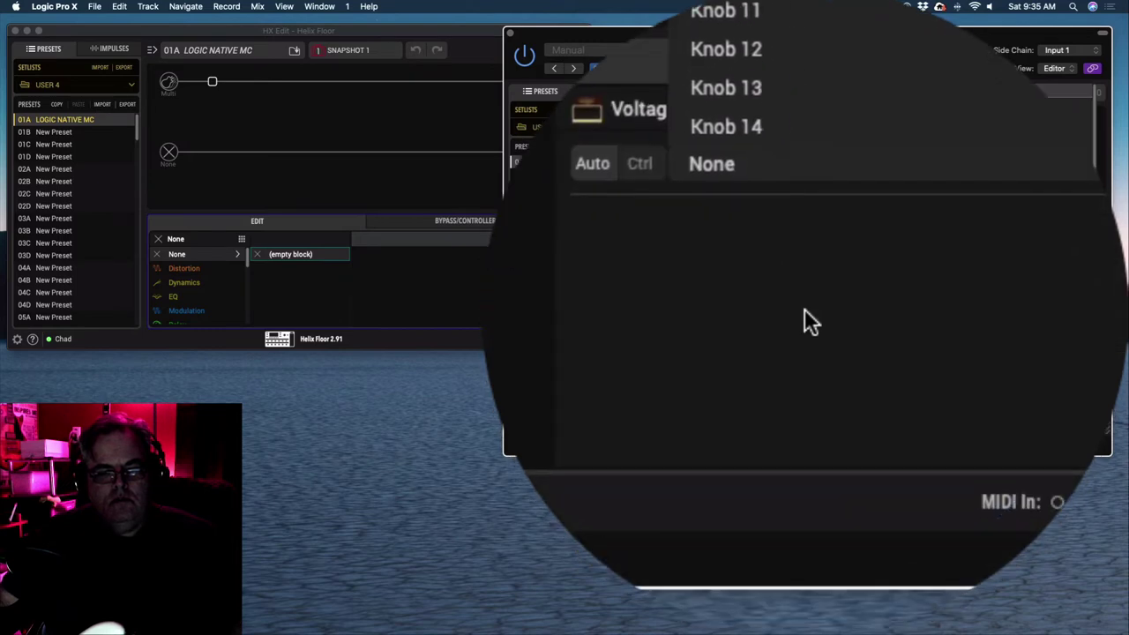
{"action": "left_click", "coordinate": [805, 309]}
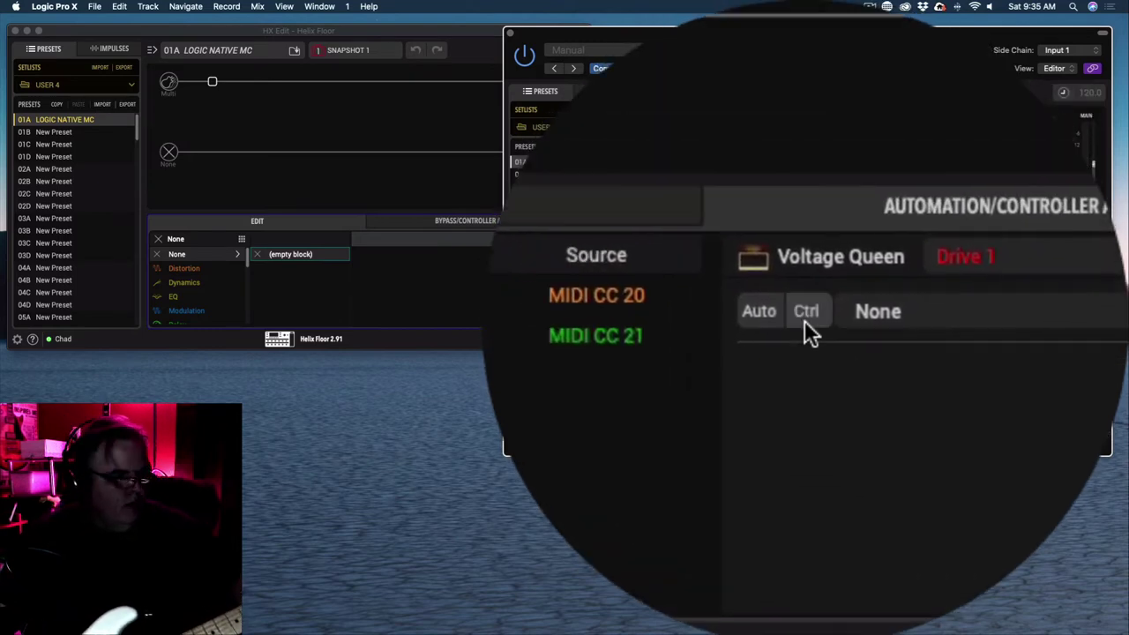
{"action": "left_click", "coordinate": [820, 303]}
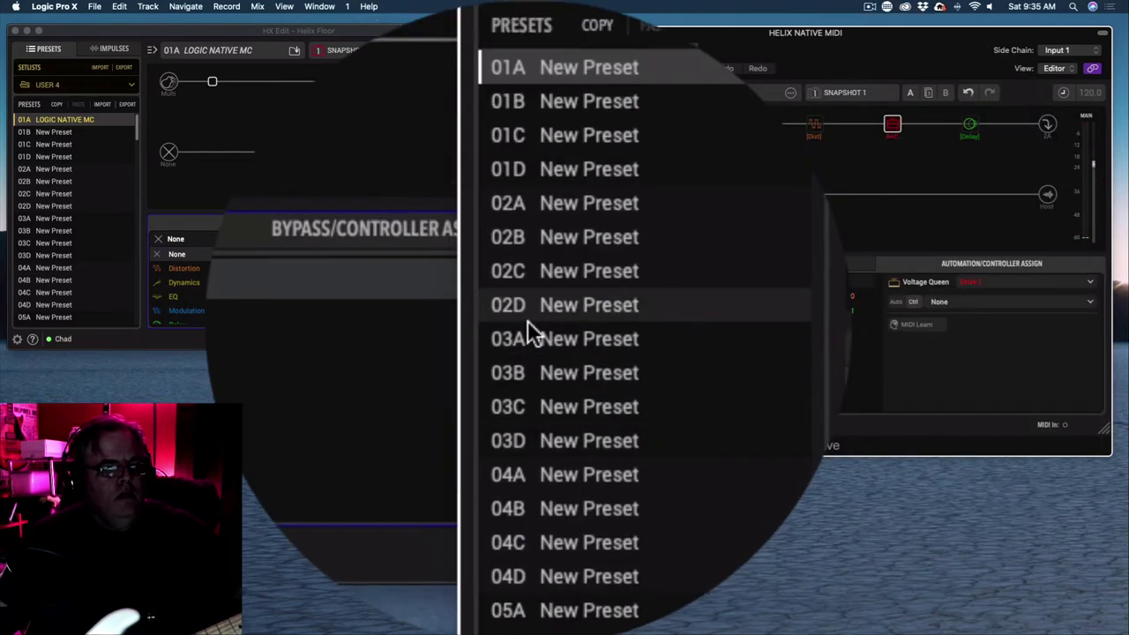
In HX Edit's Command Center, set Footswitch 3 to CC Toggle on CC 19.
{"action": "left_click", "coordinate": [365, 71]}
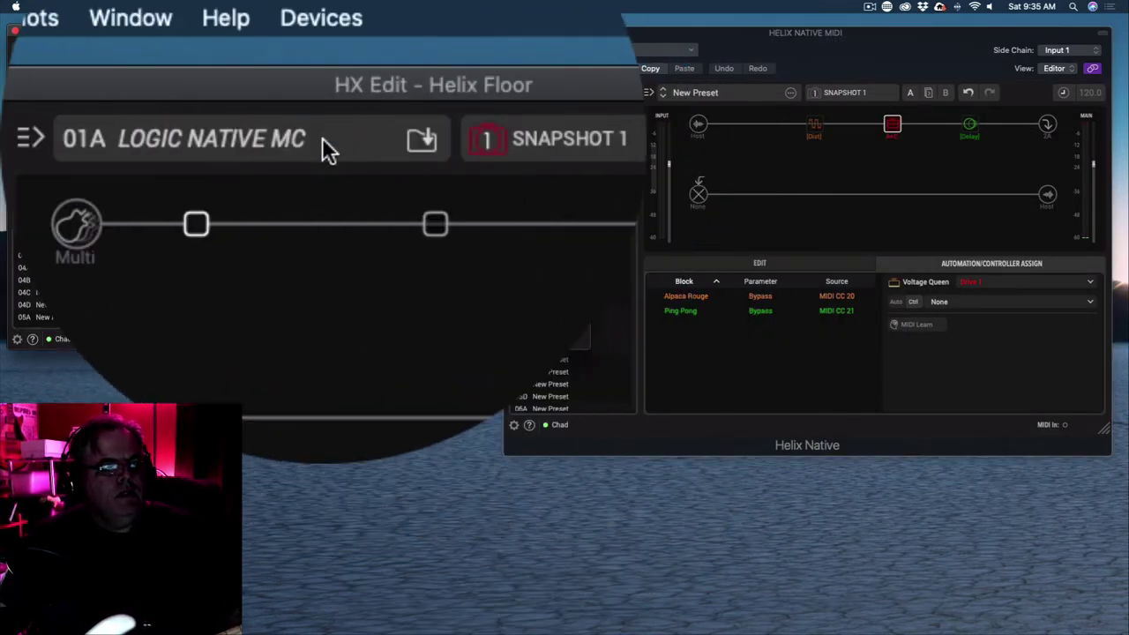
{"action": "left_click", "coordinate": [323, 18]}
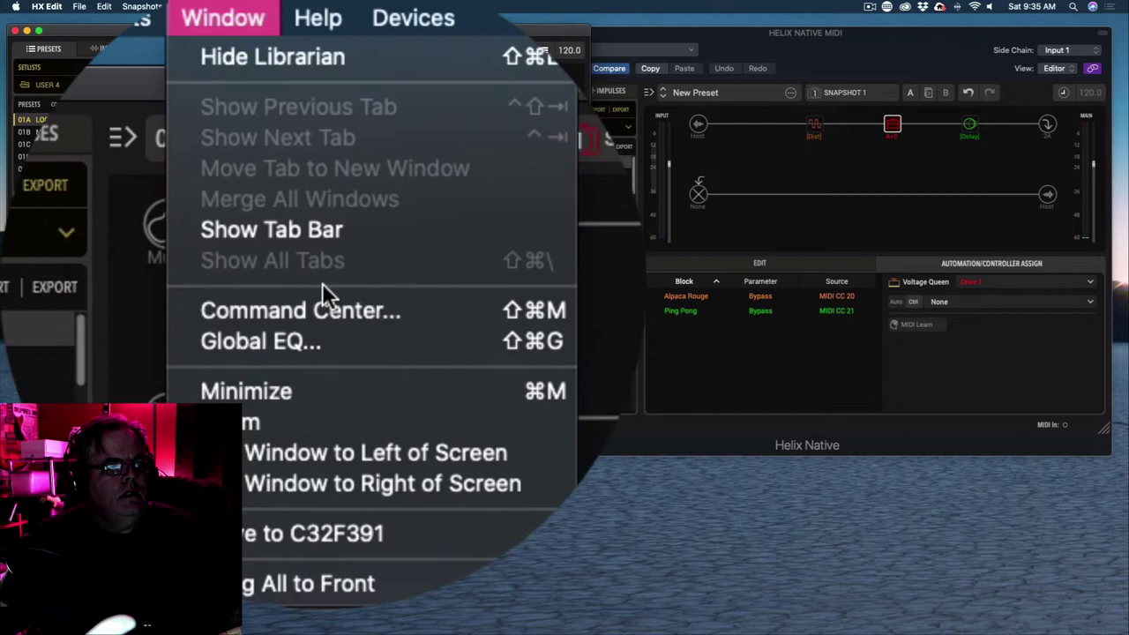
{"action": "left_click", "coordinate": [323, 296]}
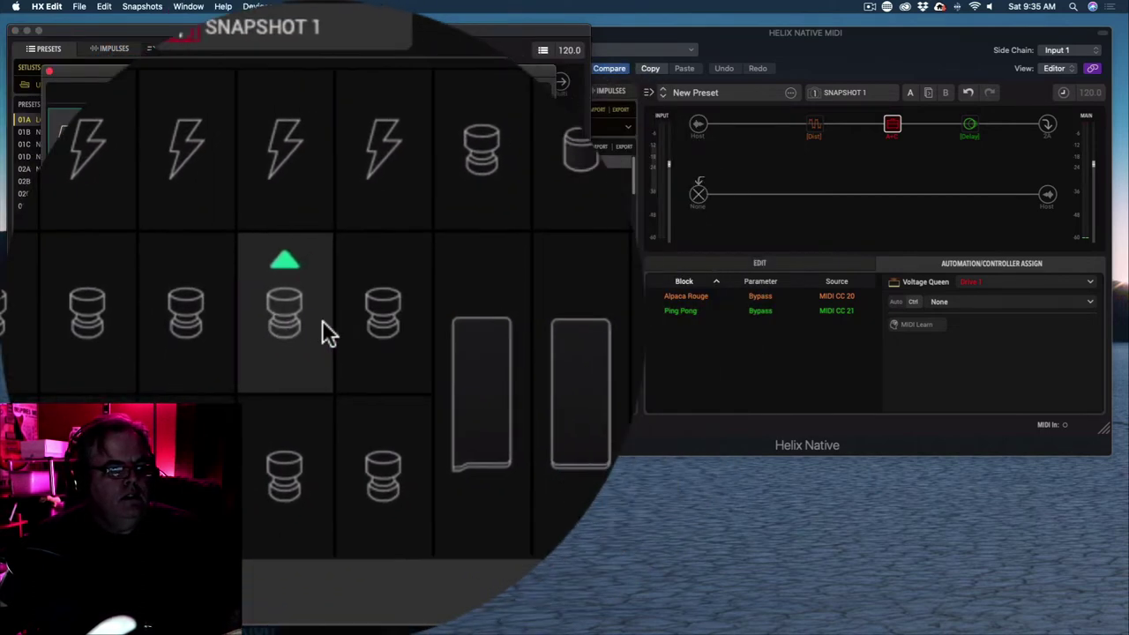
{"action": "left_click", "coordinate": [323, 324]}
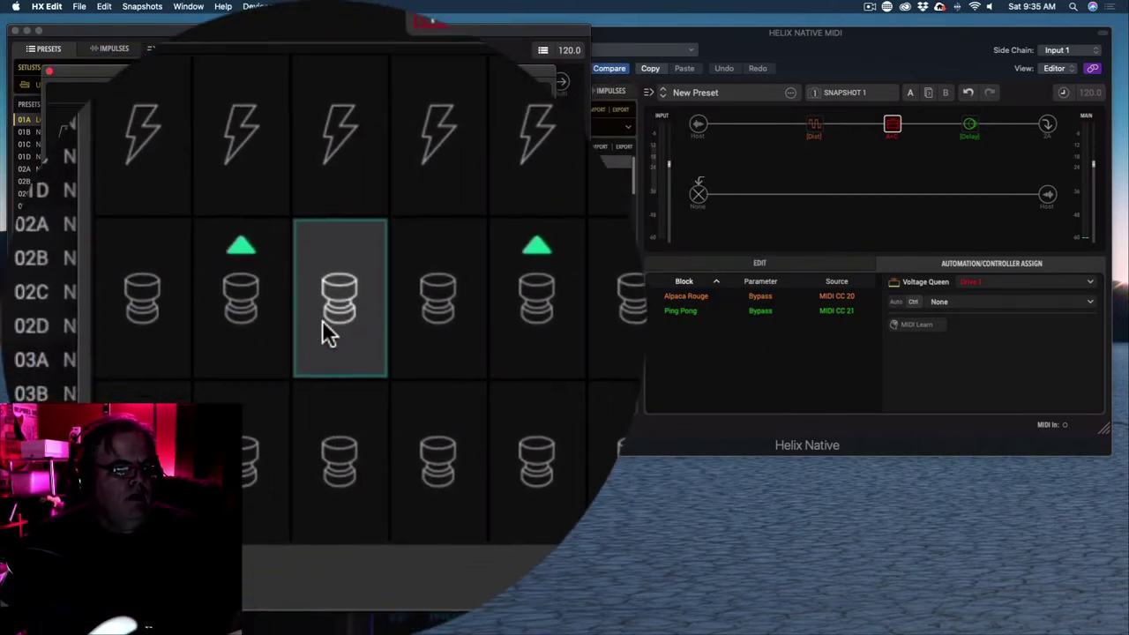
{"action": "left_click", "coordinate": [477, 318]}
{"action": "left_click", "coordinate": [418, 328]}
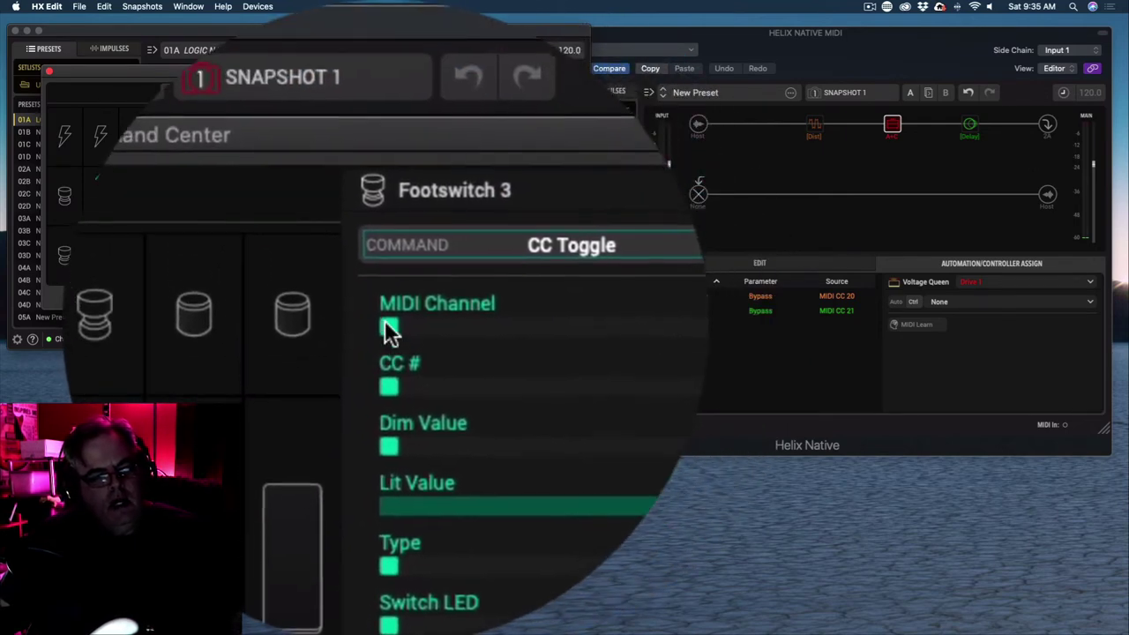
{"action": "left_click", "coordinate": [393, 328]}
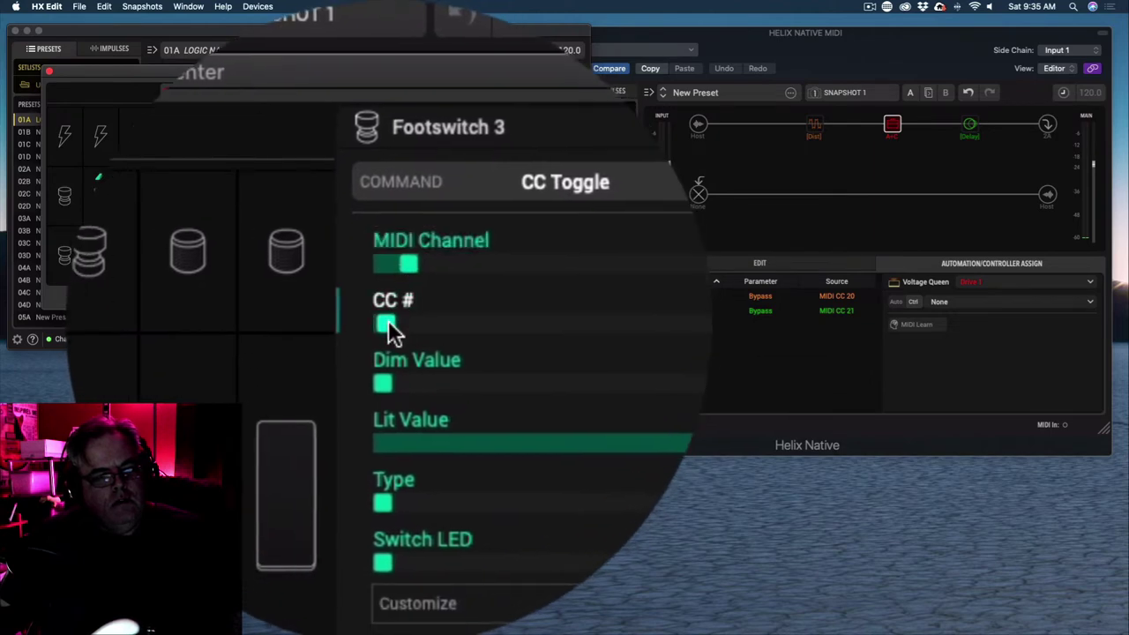
{"action": "mouse_move", "coordinate": [388, 323]}
{"action": "left_mouse_down"}
{"action": "mouse_move", "coordinate": [464, 322]}
{"action": "mouse_move", "coordinate": [410, 323]}
{"action": "left_mouse_up"}
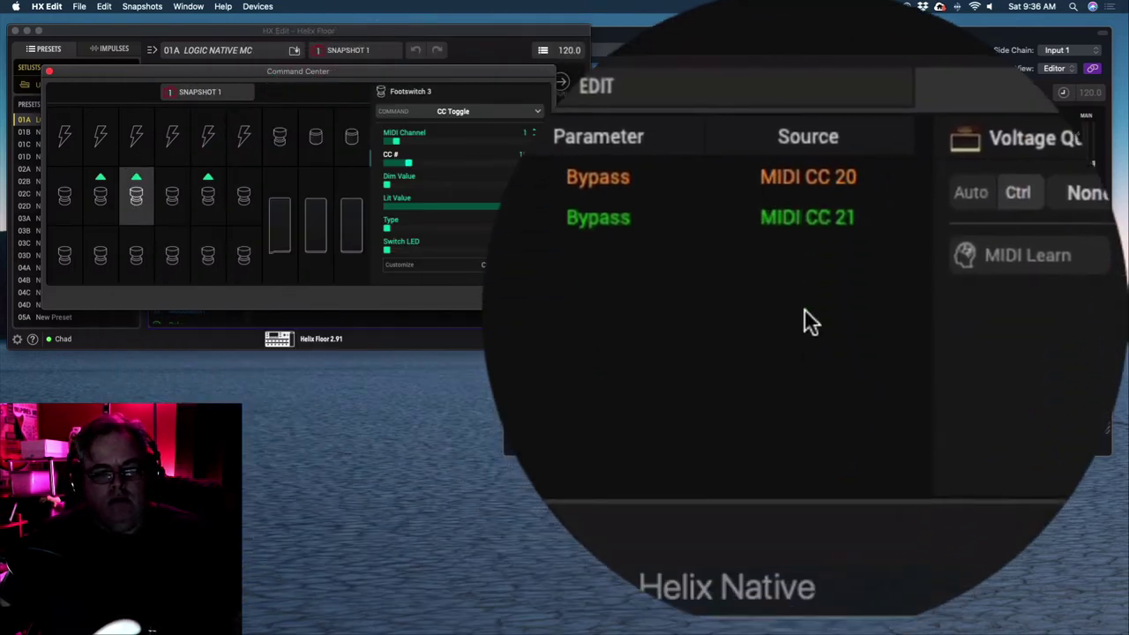
MIDI-learn CC 19 in Helix Native and raise Min Drive 1 to about 3.1.
{"action": "left_click", "coordinate": [805, 309]}
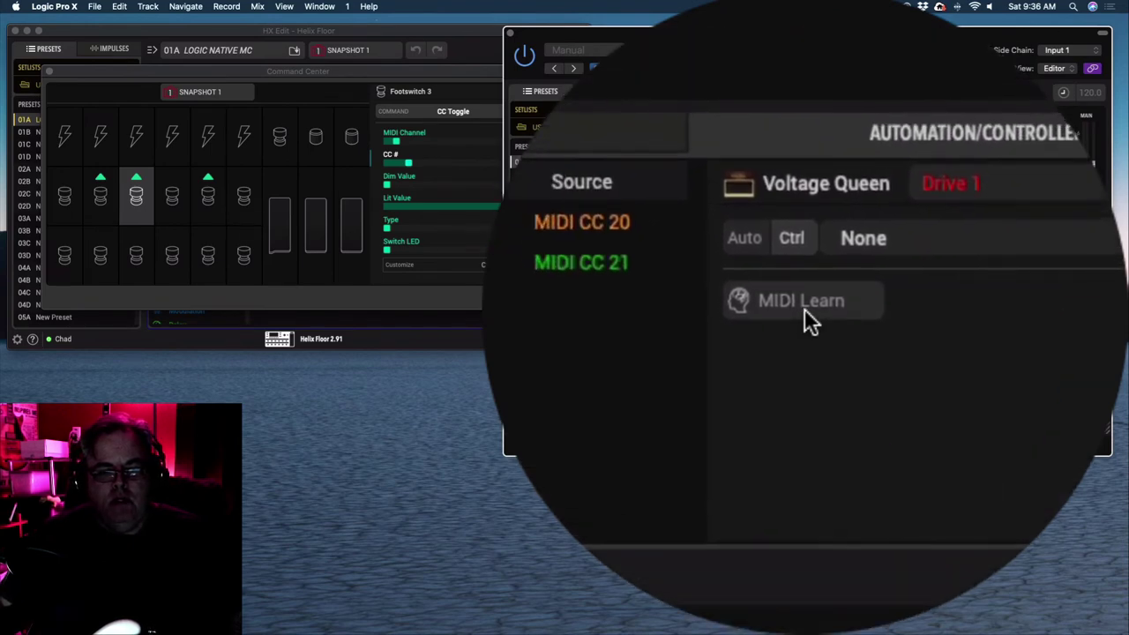
{"action": "left_click", "coordinate": [805, 309]}
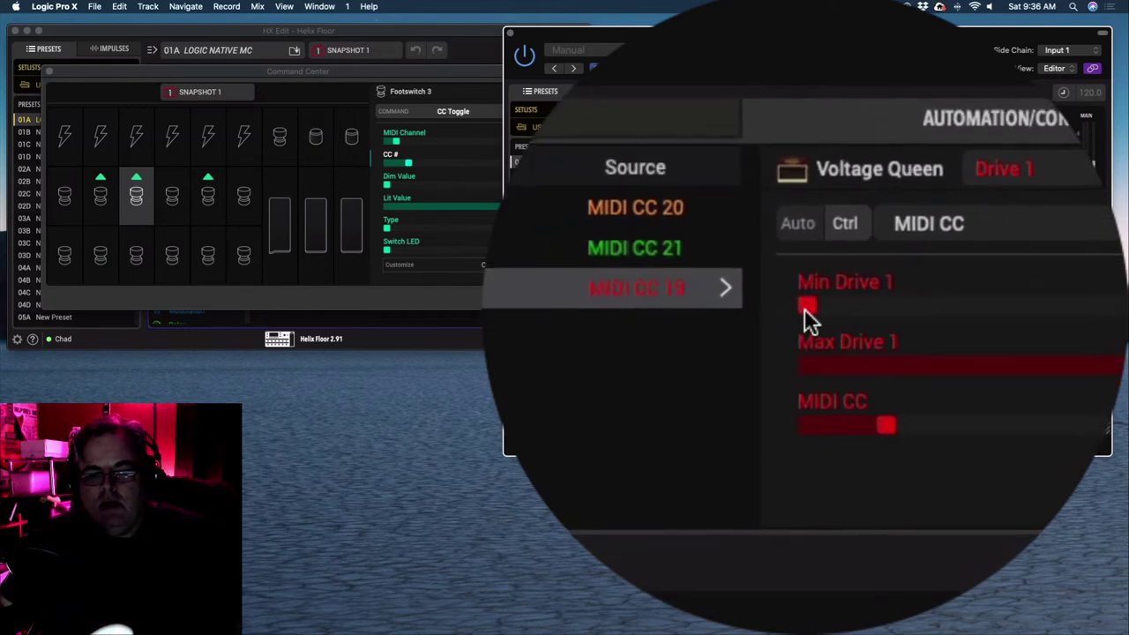
{"action": "left_click_drag", "start_coordinate": [749, 316], "coordinate": [837, 316]}
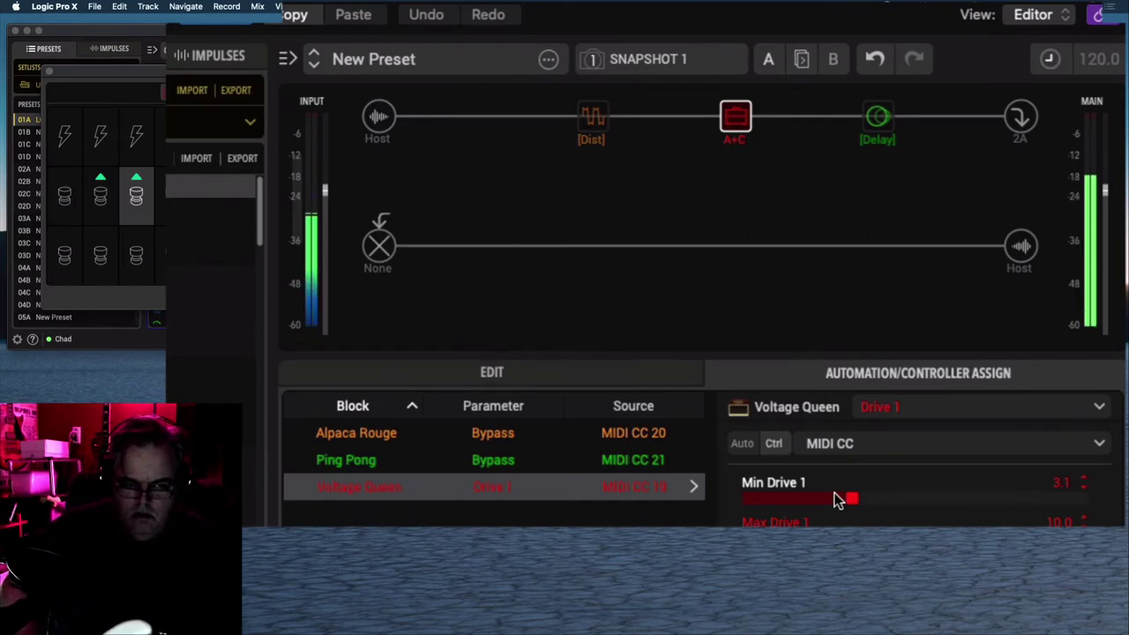
Show the Voltage Queen parameters and watch Footswitch 3 toggle Drive 1 between 10.0 and 3.1.
{"action": "left_click", "coordinate": [589, 381]}
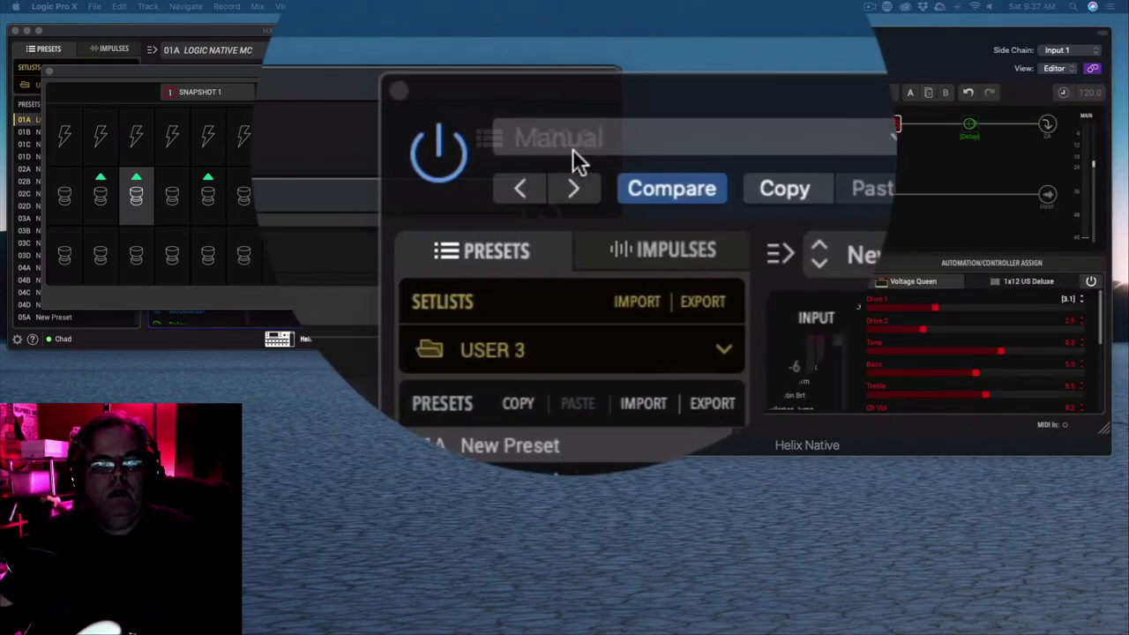
Save the Logic plug-in settings under the name MIDI GUITAR.
{"action": "left_click", "coordinate": [579, 50]}
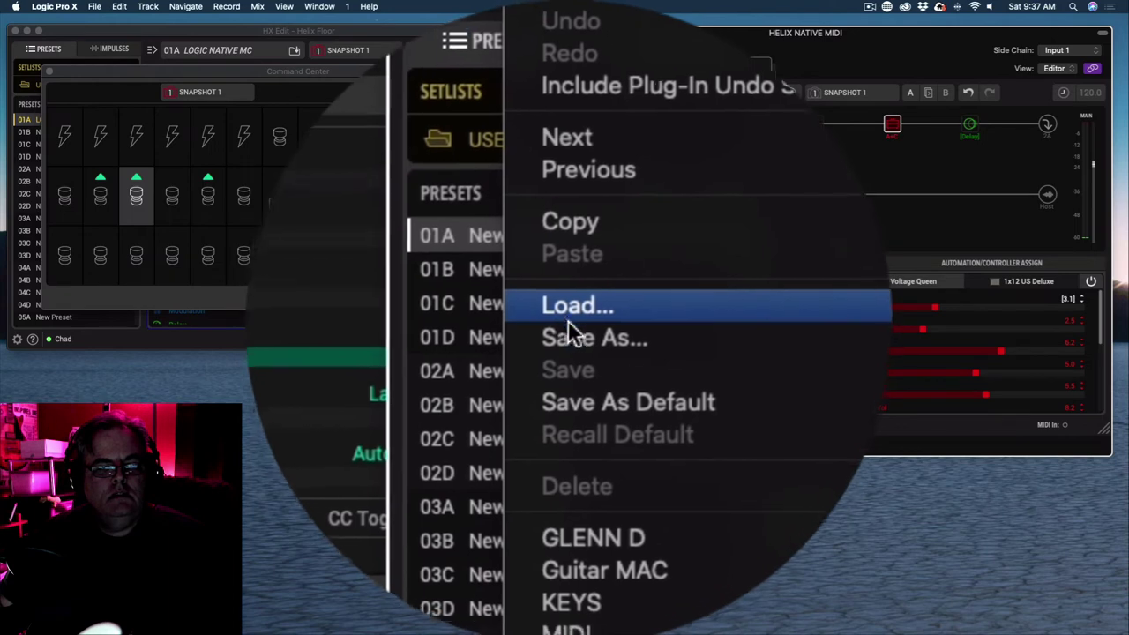
{"action": "left_click", "coordinate": [575, 328]}
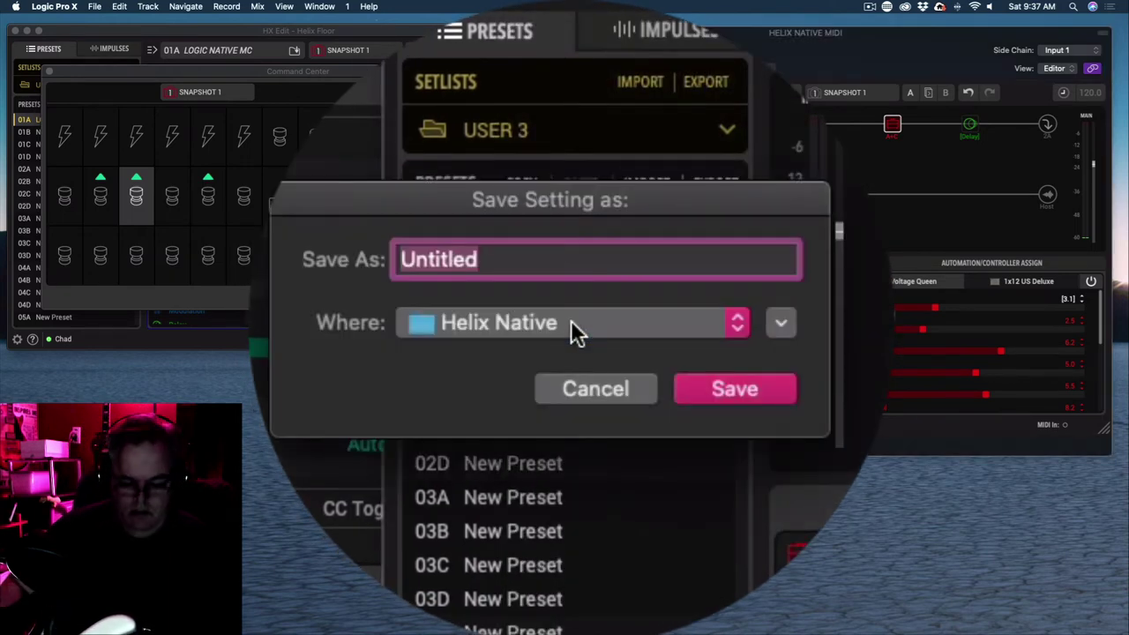
{"action": "type", "text": "MIDI GU"}
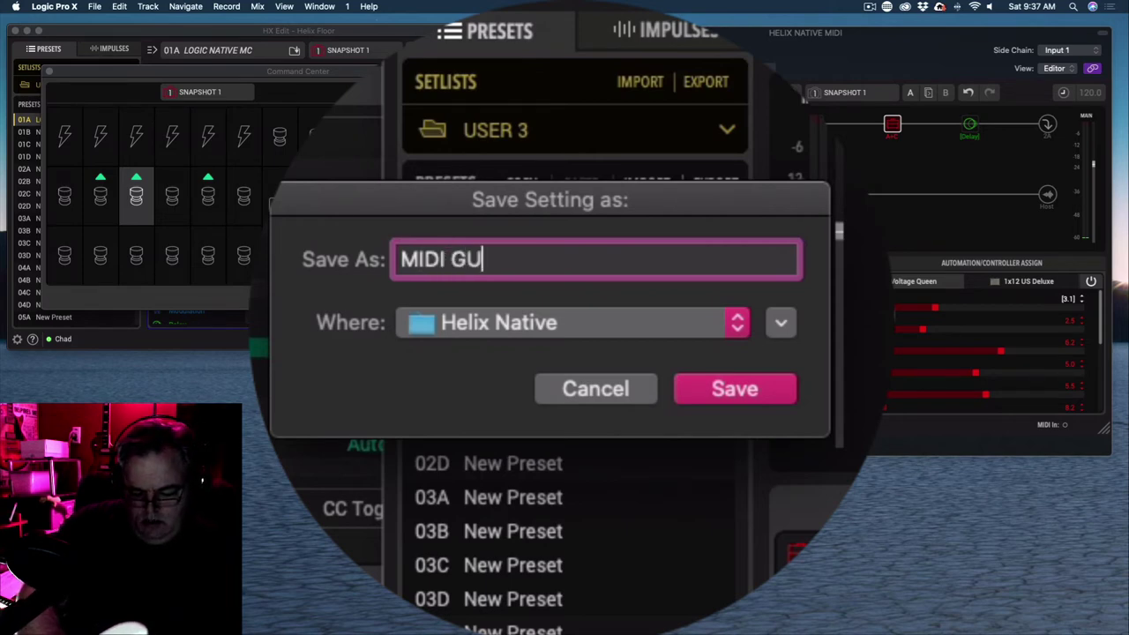
{"action": "type", "text": "ITAR"}
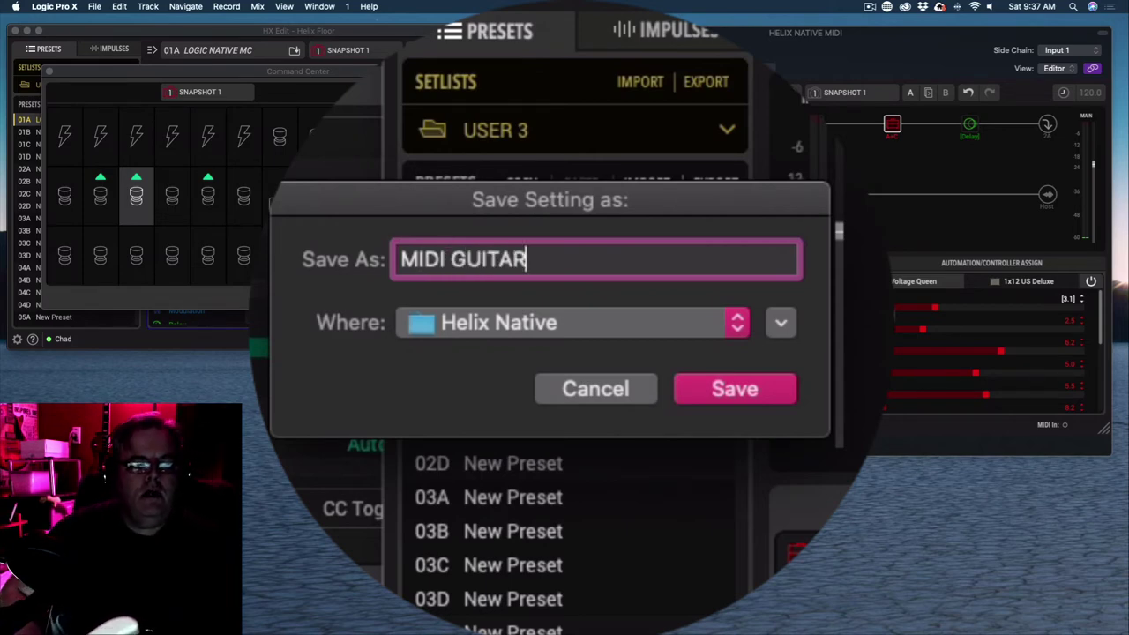
{"action": "key", "text": "Return"}
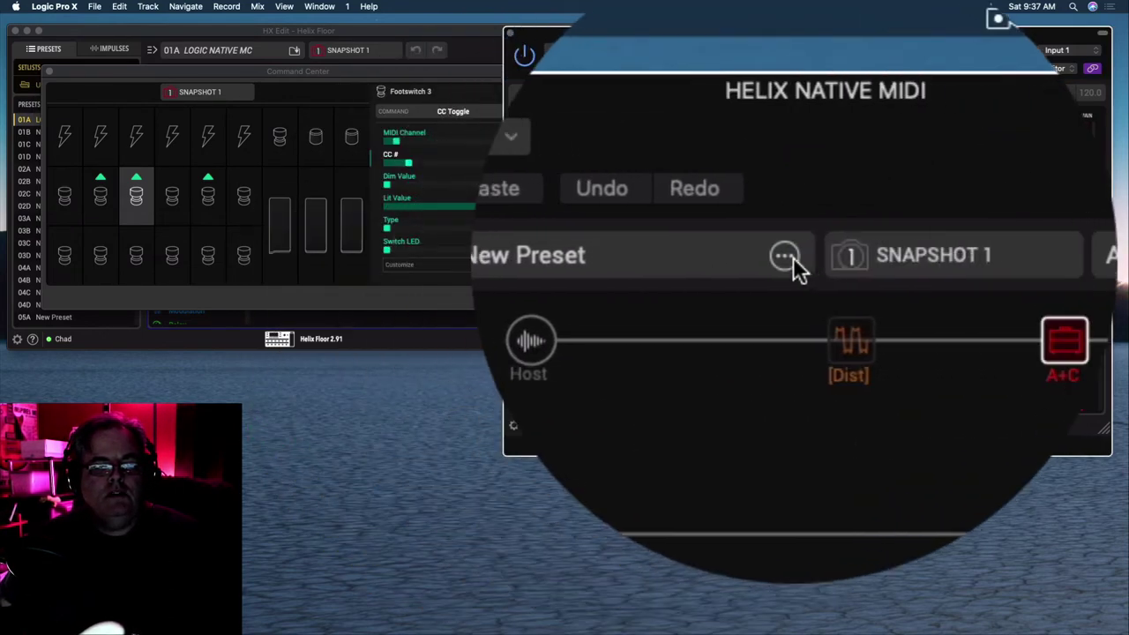
Save the Helix preset as MIDI GUITAR in USER 3, overwriting the existing preset.
{"action": "left_click", "coordinate": [793, 257]}
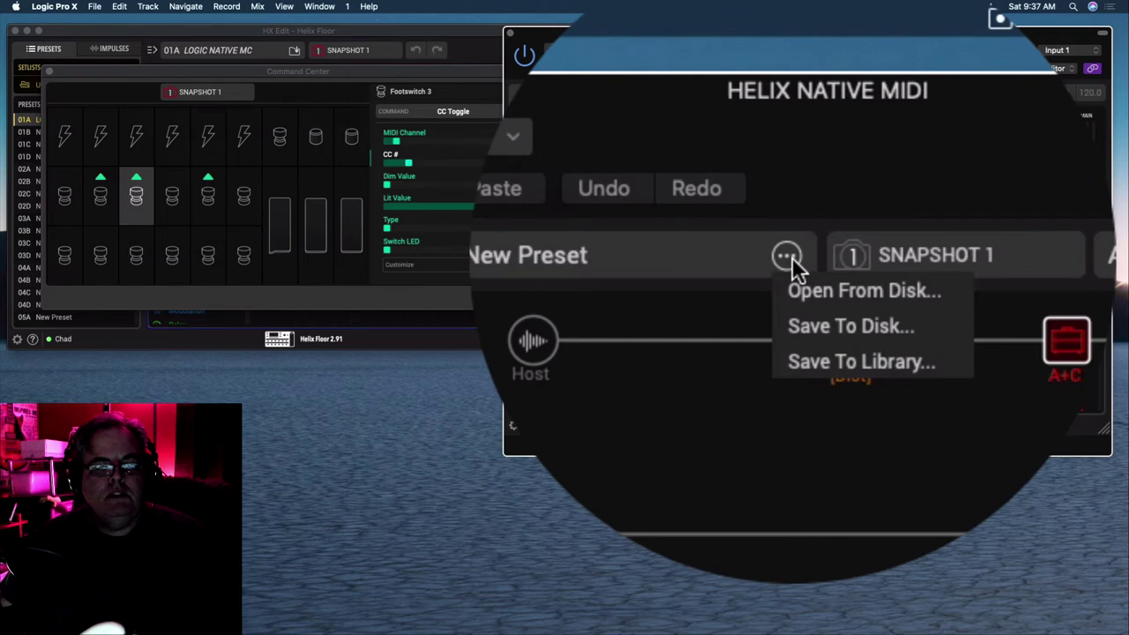
{"action": "left_click", "coordinate": [805, 320]}
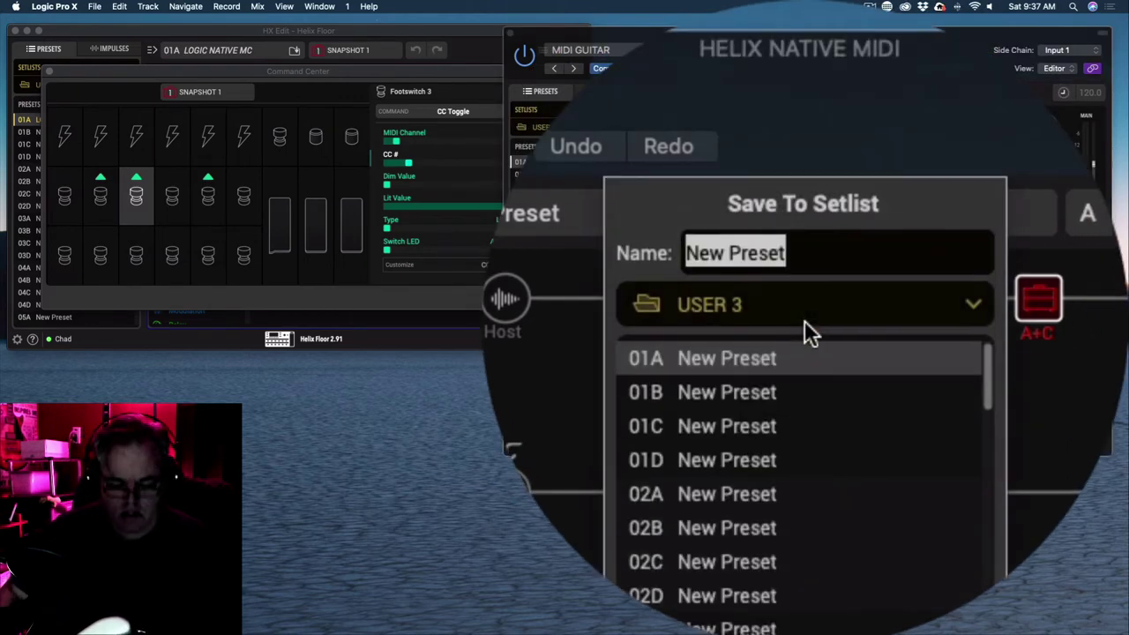
{"action": "type", "text": "MI"}
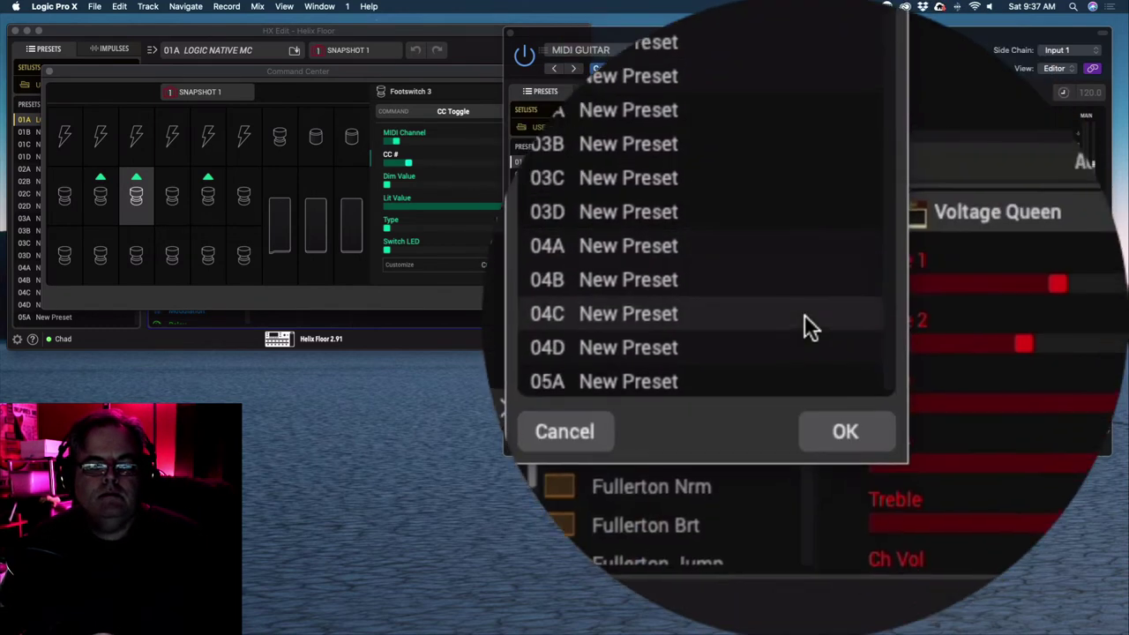
{"action": "left_click", "coordinate": [804, 308]}
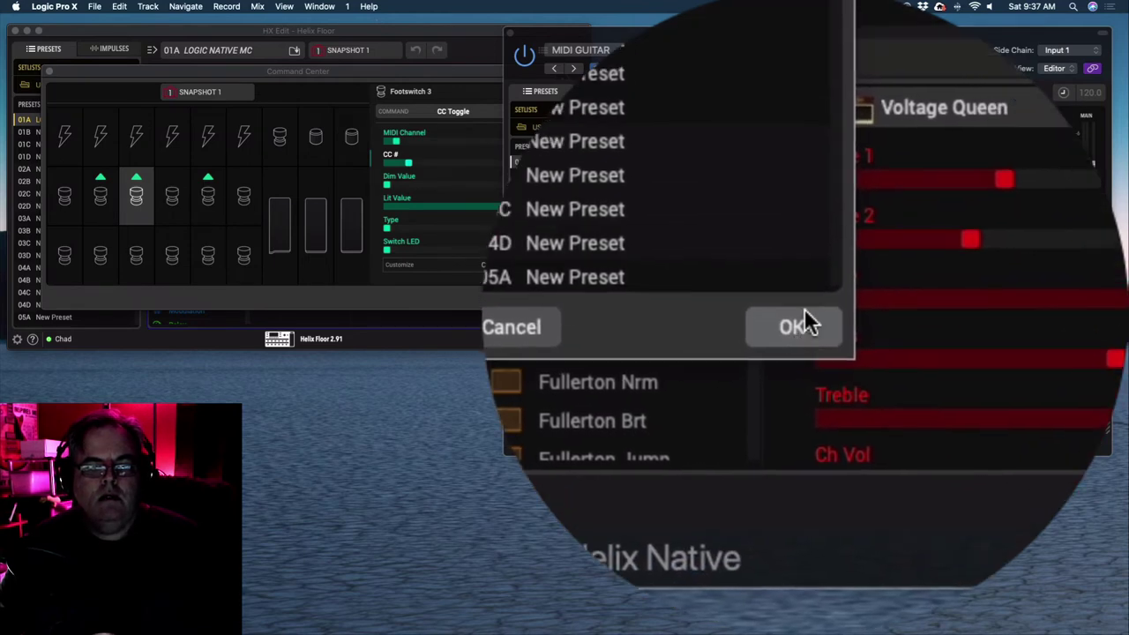
{"action": "left_click", "coordinate": [806, 323]}
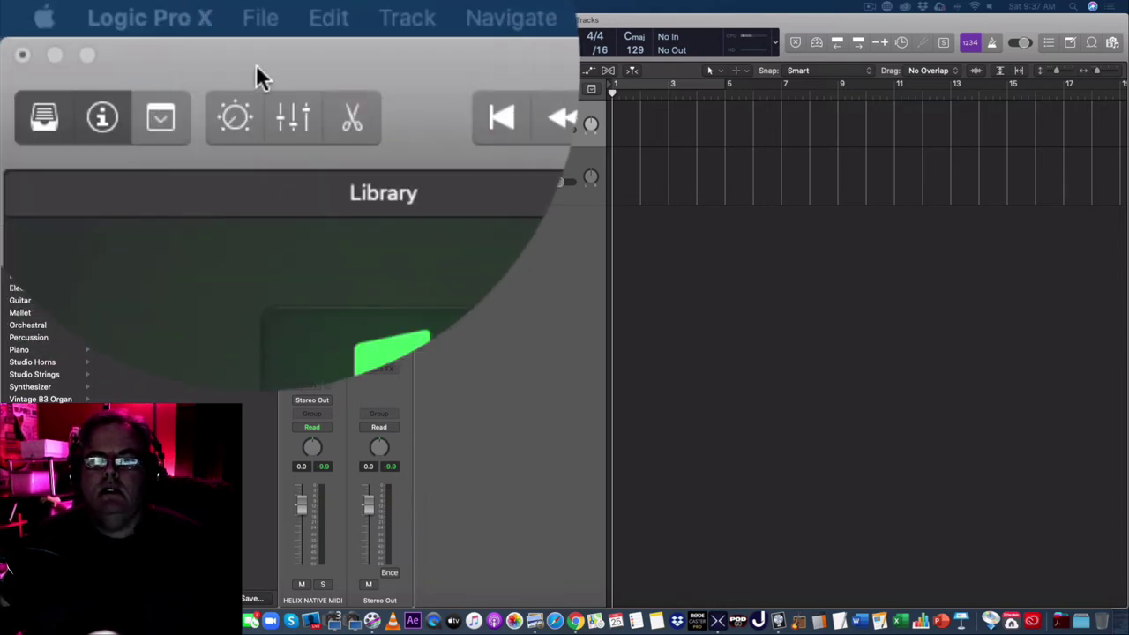
Use File > Save As to save the Logic project as MIDI GUITAR.
{"action": "left_click", "coordinate": [95, 6]}
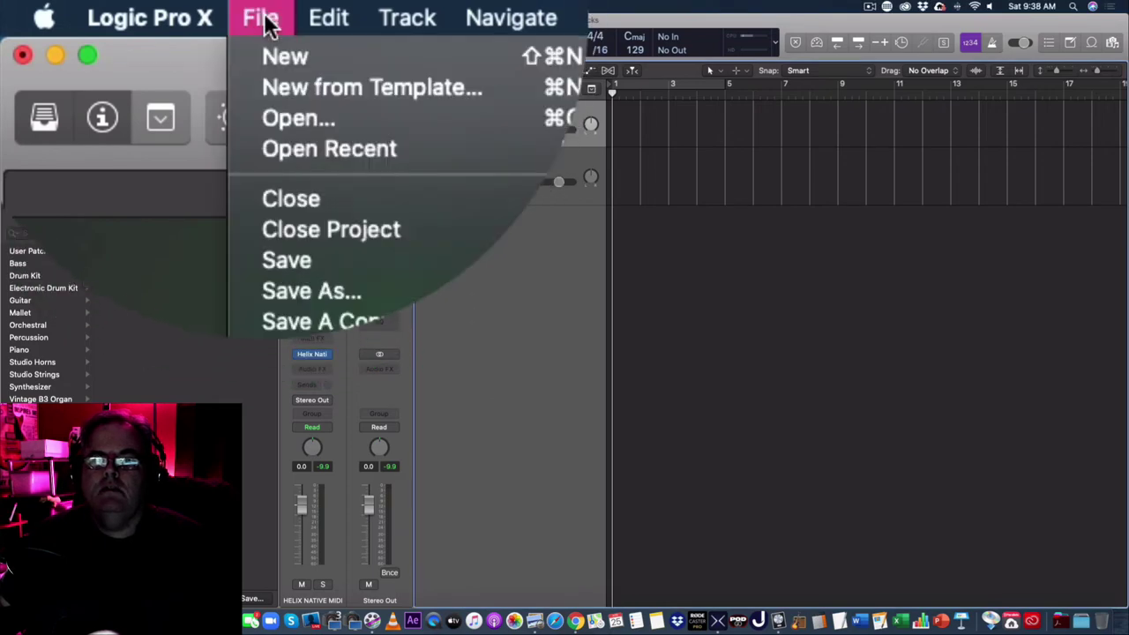
{"action": "left_click", "coordinate": [299, 292]}
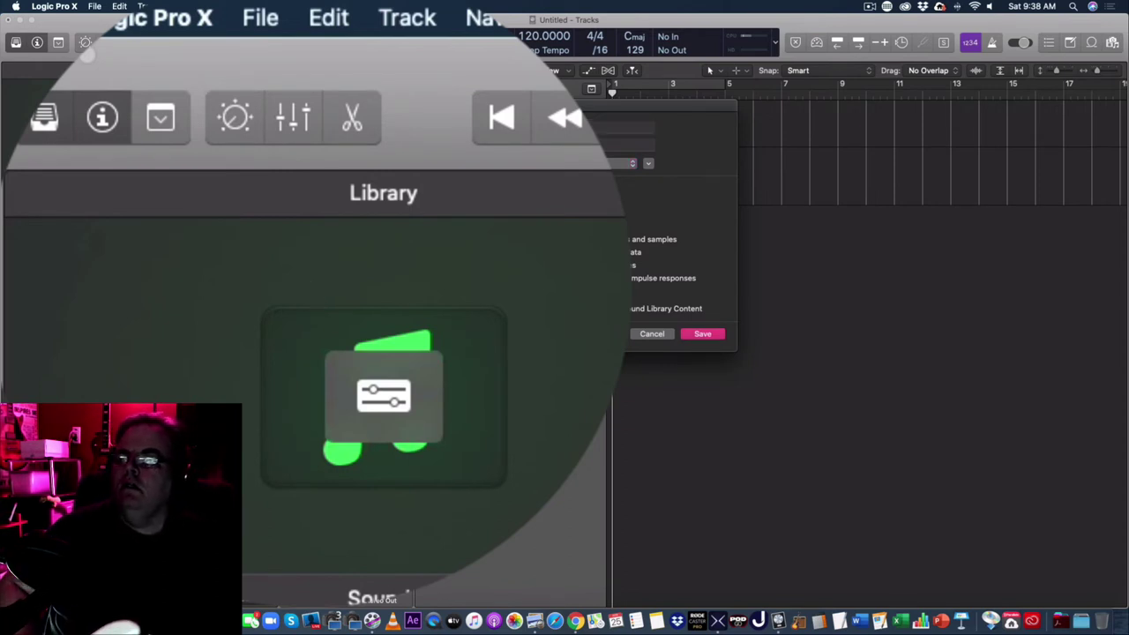
{"action": "key", "text": "Return"}
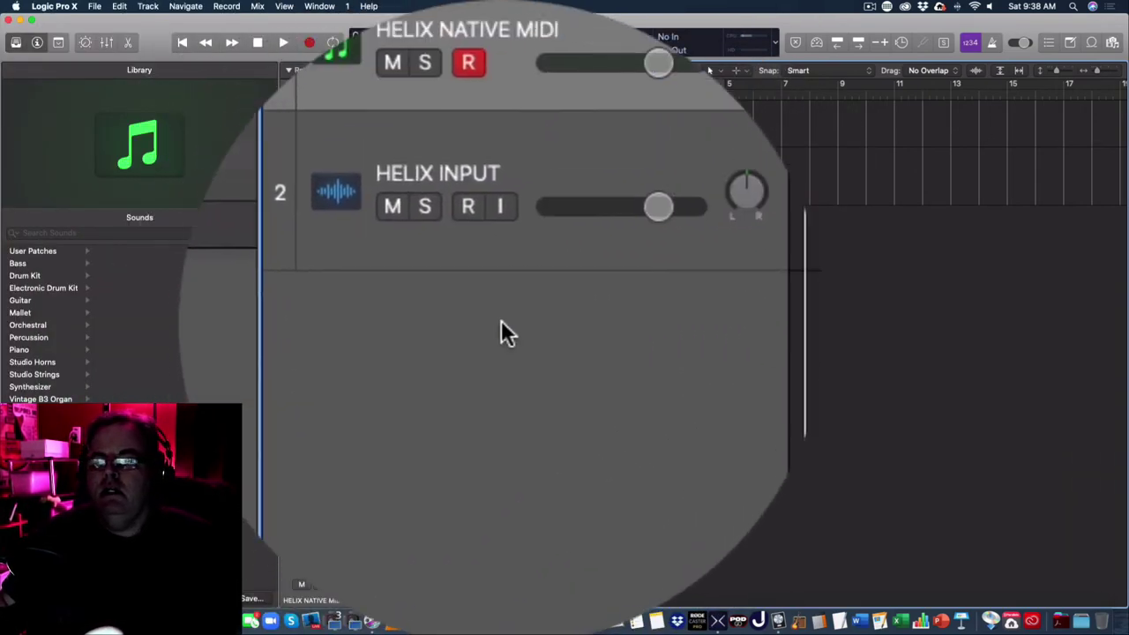
Add software instrument track Inst 2, show the mixer, and enlarge the track area above it.
{"action": "right_click", "coordinate": [476, 320]}
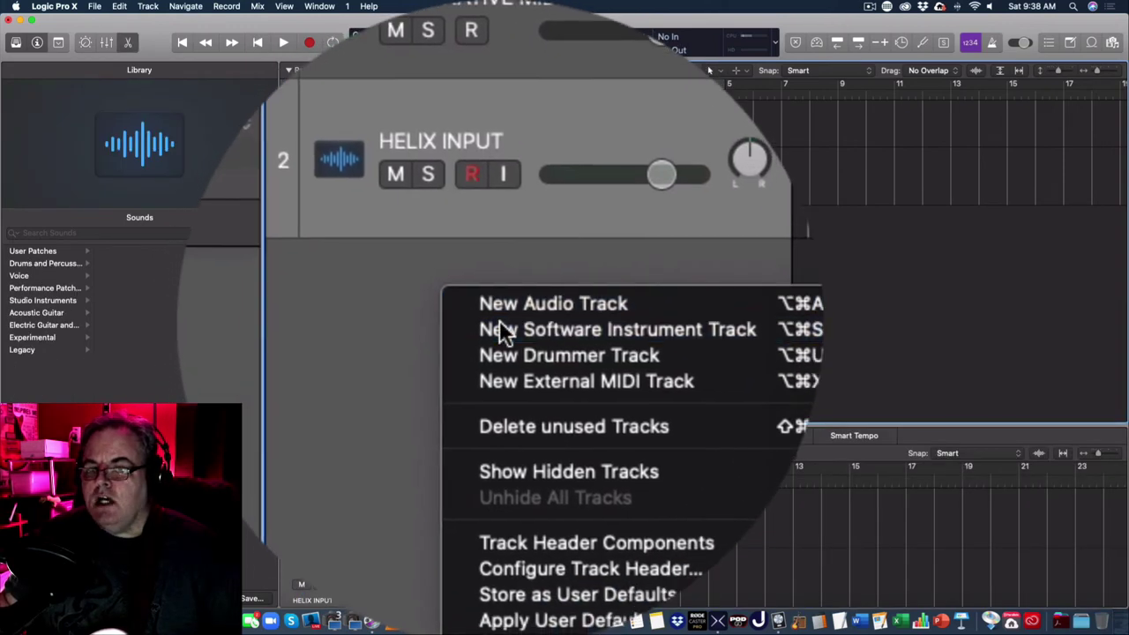
{"action": "left_click", "coordinate": [499, 321]}
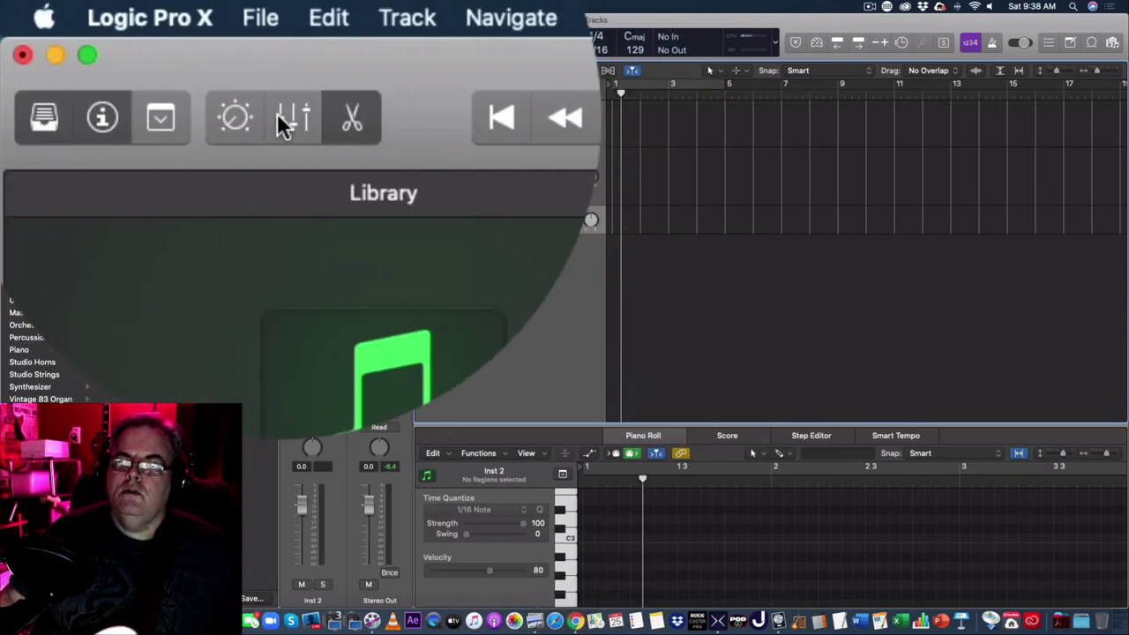
{"action": "left_click", "coordinate": [106, 42]}
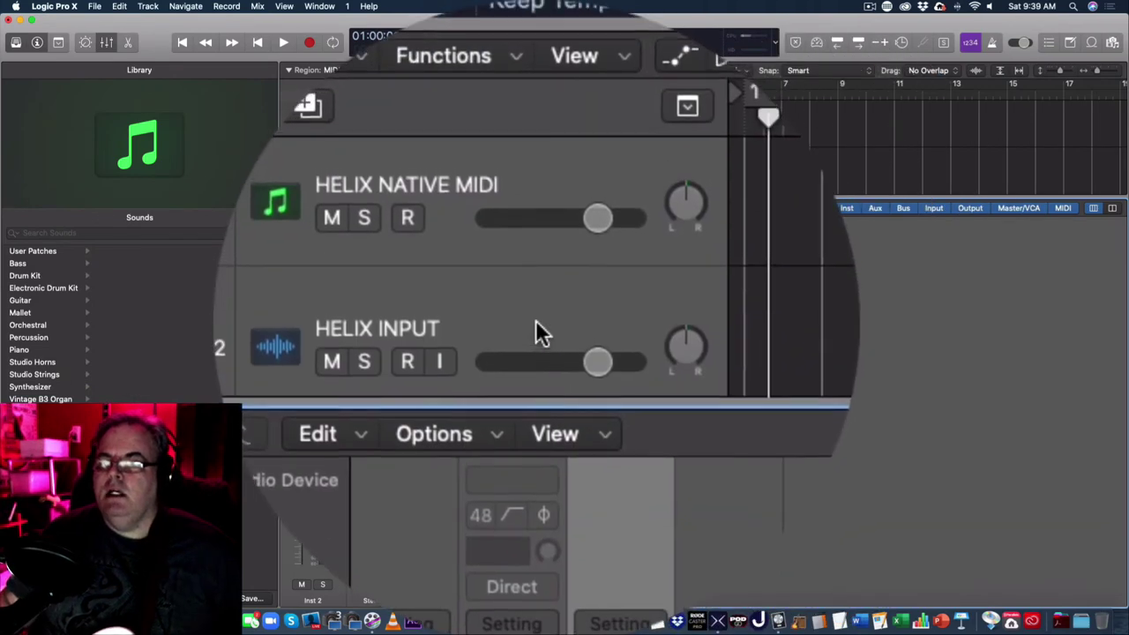
{"action": "left_click", "coordinate": [535, 319]}
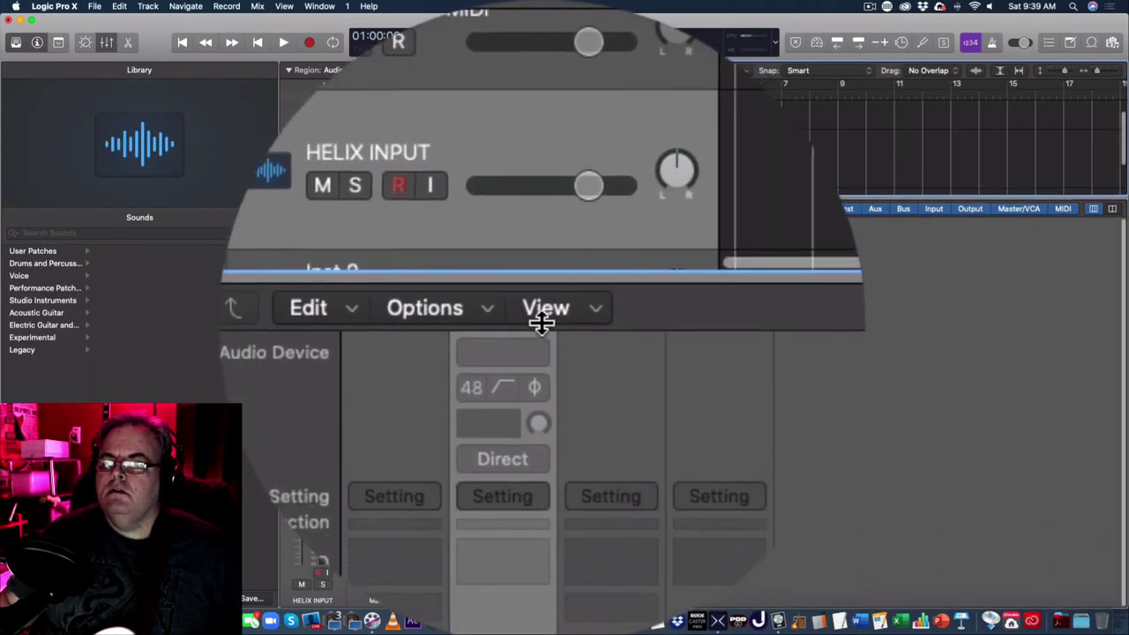
{"action": "left_click_drag", "start_coordinate": [542, 324], "coordinate": [542, 394]}
Load Steinway Grand Piano from the Piano library category onto Inst 2.
{"action": "left_click", "coordinate": [508, 326]}
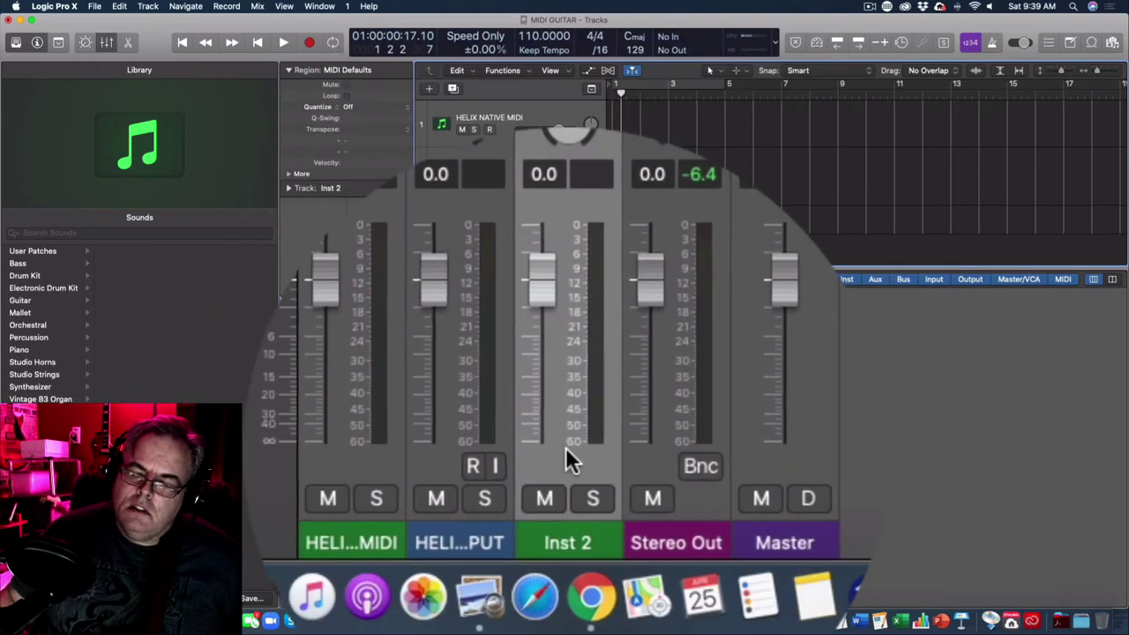
{"action": "left_click", "coordinate": [570, 308]}
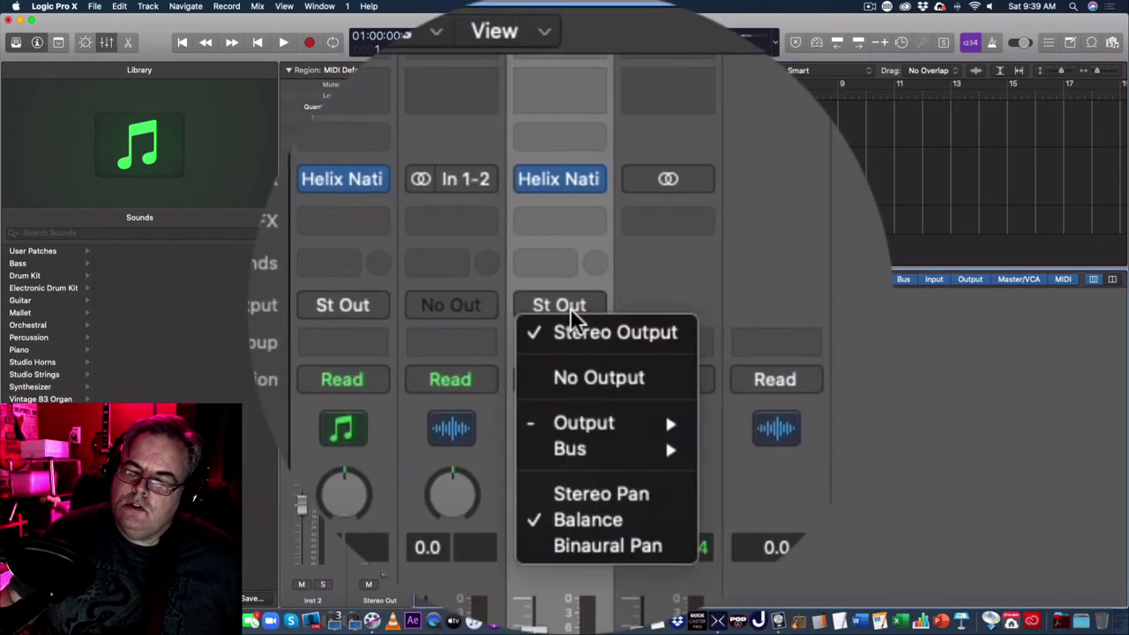
{"action": "left_click", "coordinate": [572, 311]}
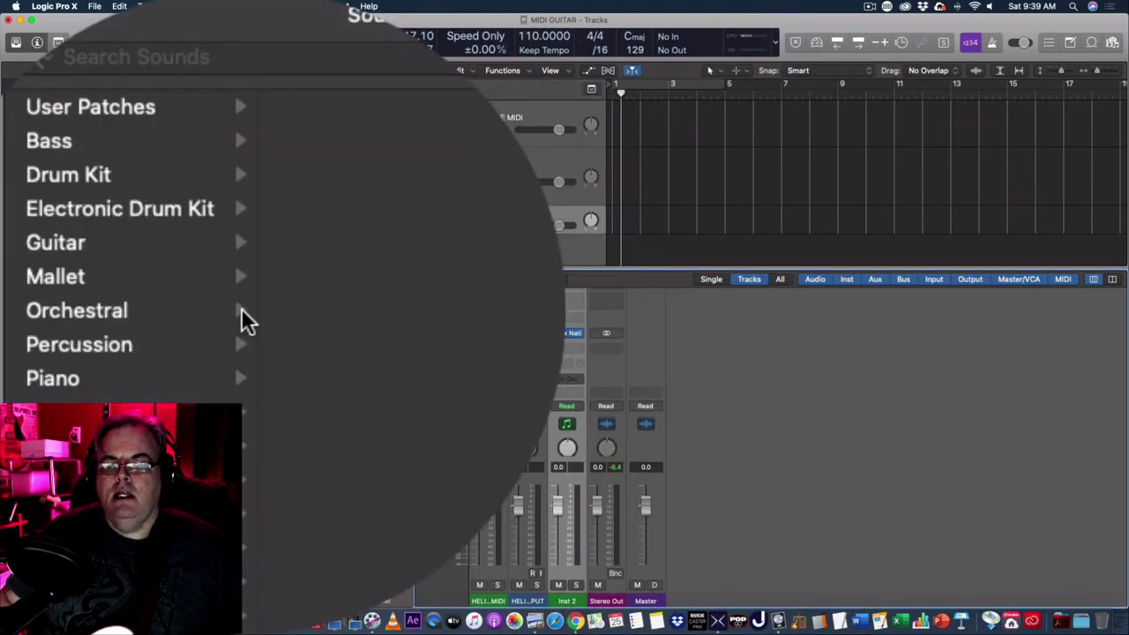
{"action": "left_click", "coordinate": [35, 319]}
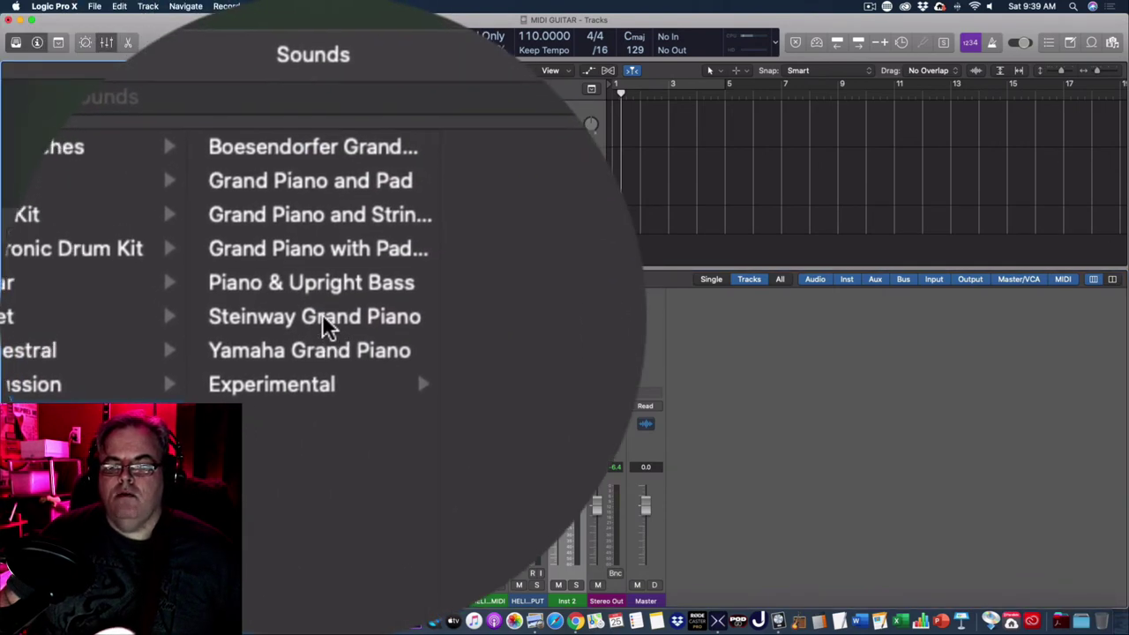
{"action": "left_click", "coordinate": [324, 318]}
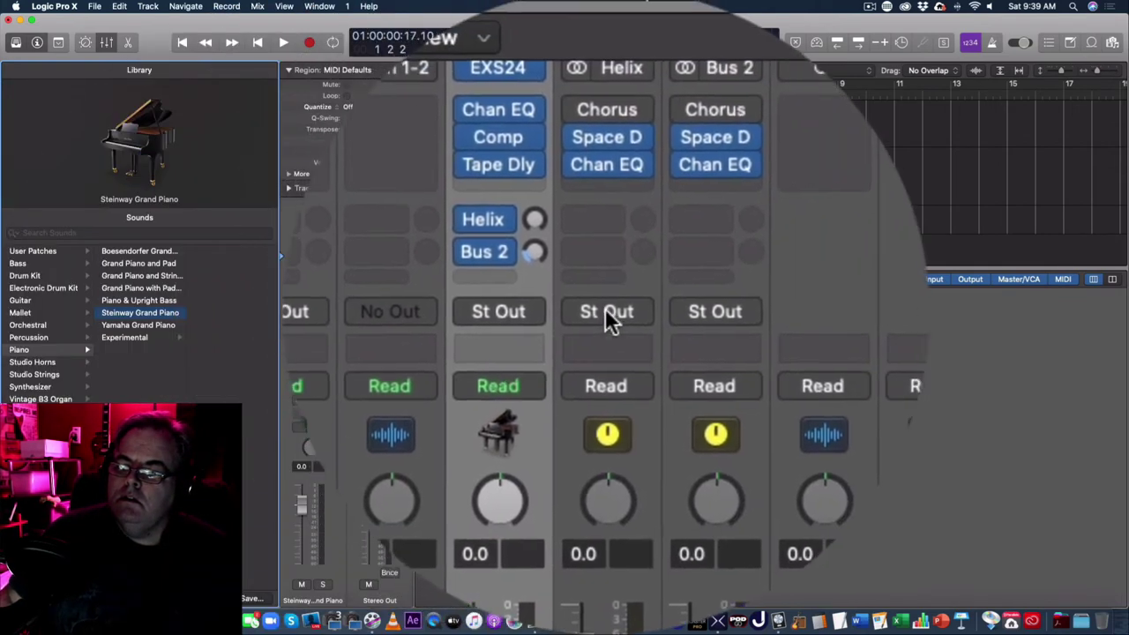
Set the effect return strips, including Chorus, and the piano strip to No Output.
{"action": "left_click", "coordinate": [606, 311]}
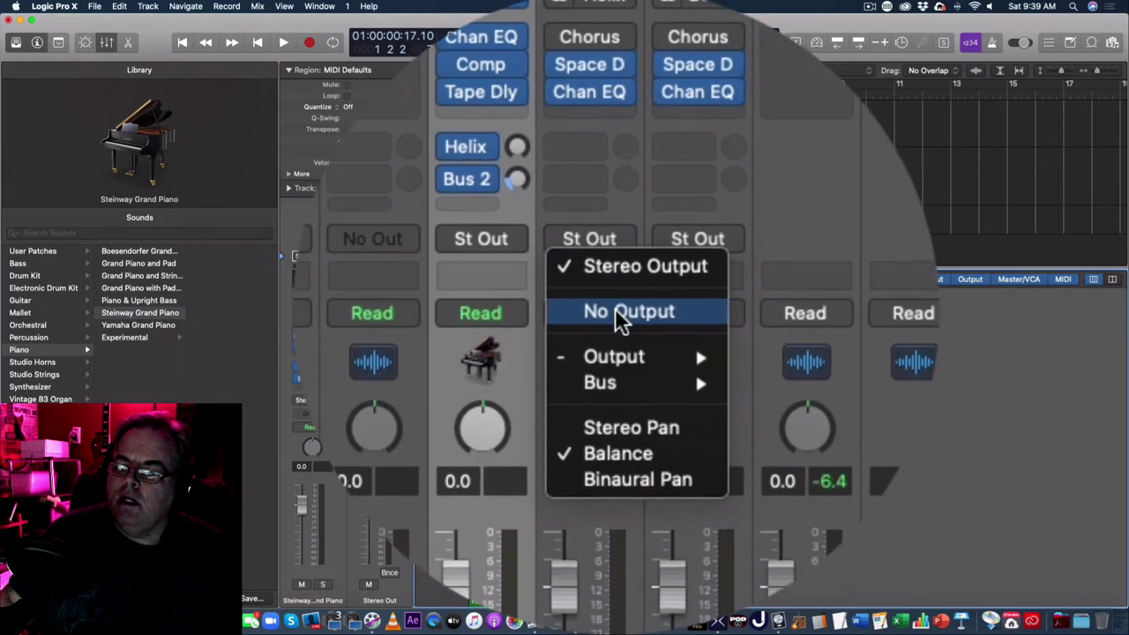
{"action": "left_click", "coordinate": [624, 316]}
{"action": "left_click", "coordinate": [649, 316]}
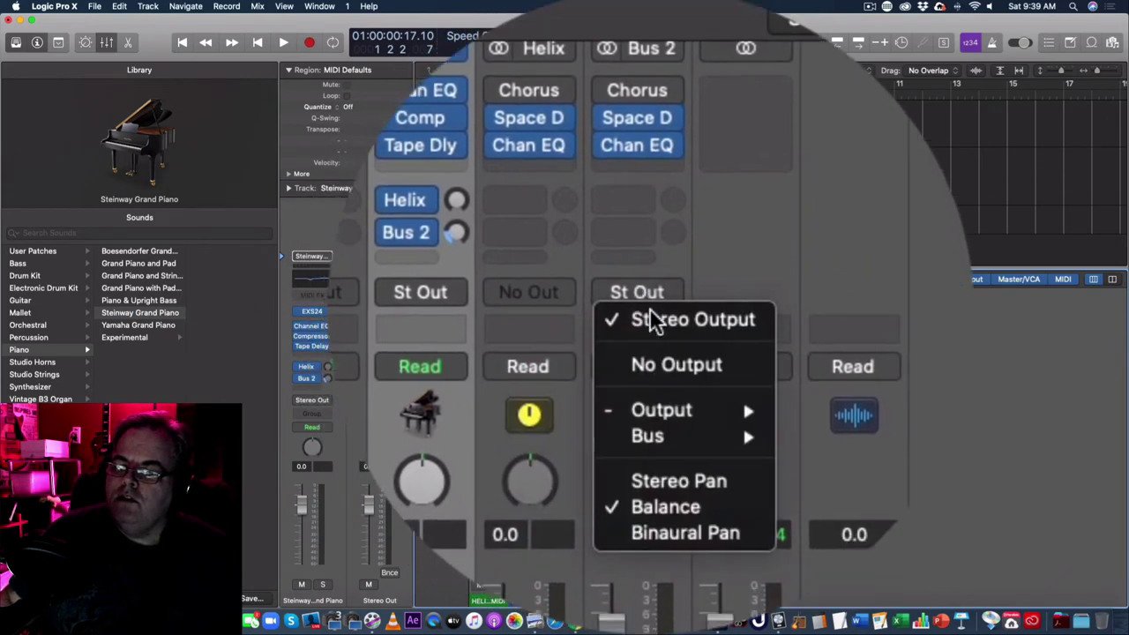
{"action": "left_click", "coordinate": [653, 308]}
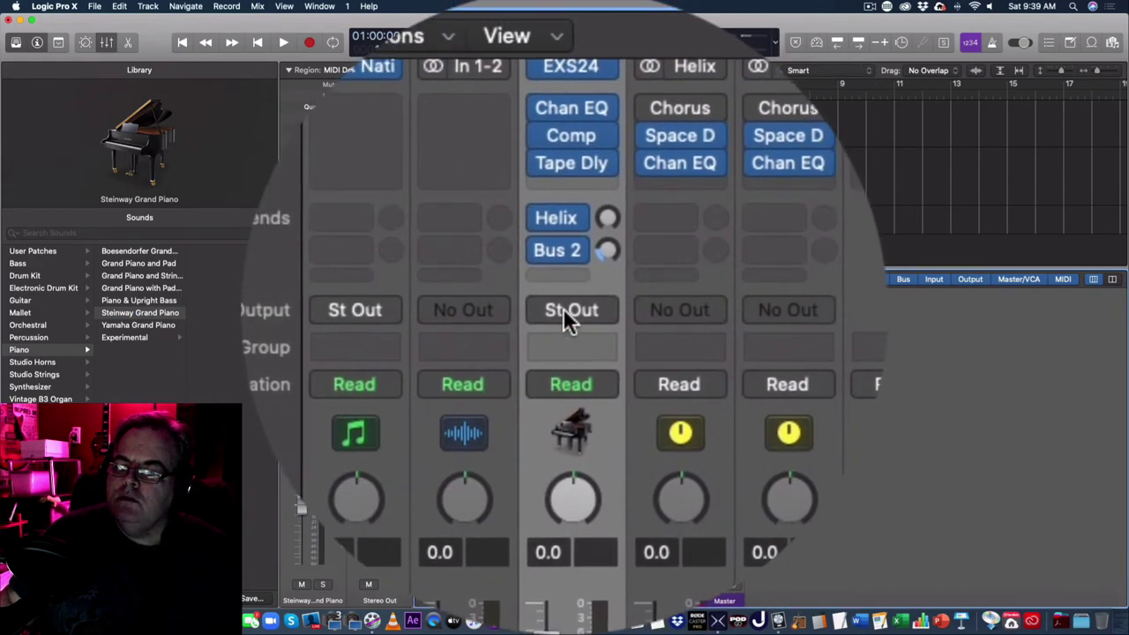
{"action": "left_click", "coordinate": [563, 308]}
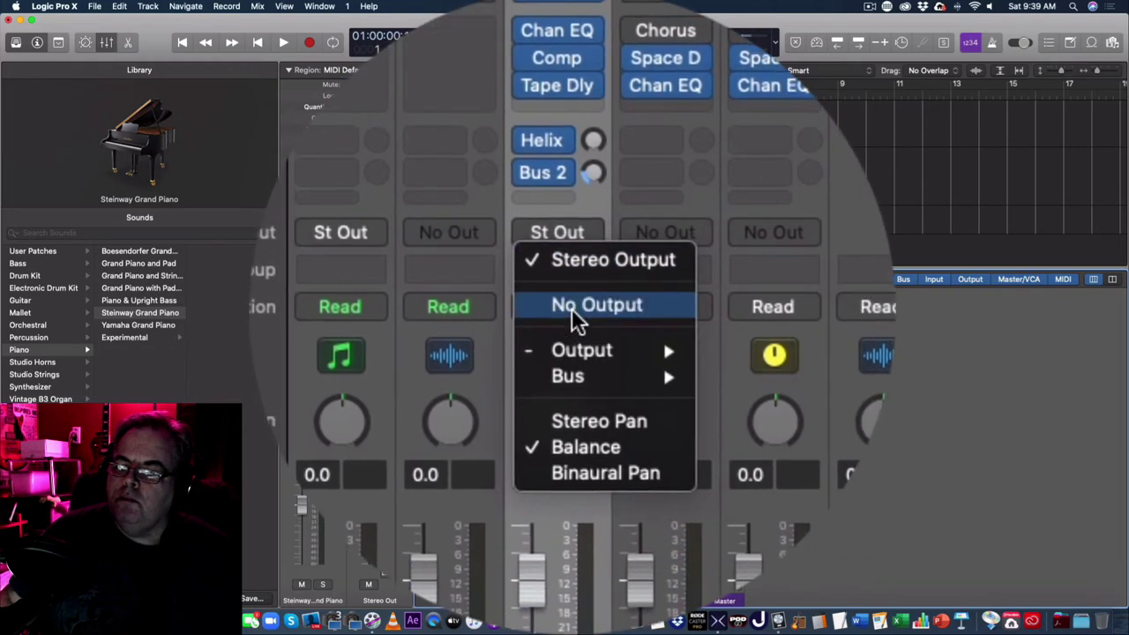
{"action": "left_click", "coordinate": [571, 309]}
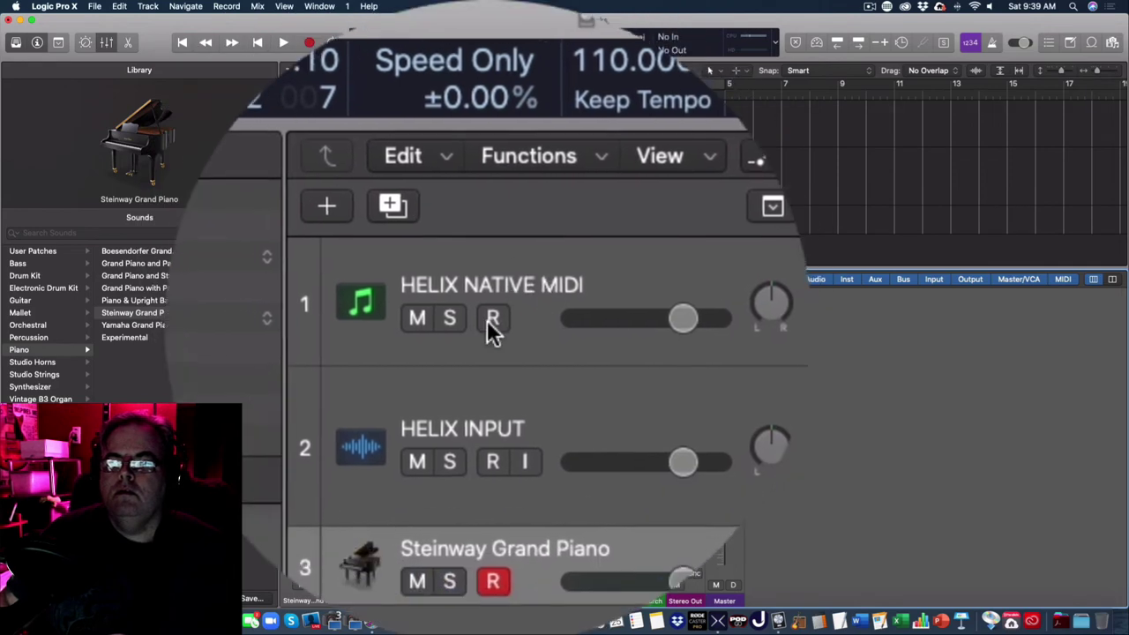
Record-arm HELIX NATIVE MIDI and switch Helix Native's side chain source to Inst 2.
{"action": "left_click", "coordinate": [490, 321]}
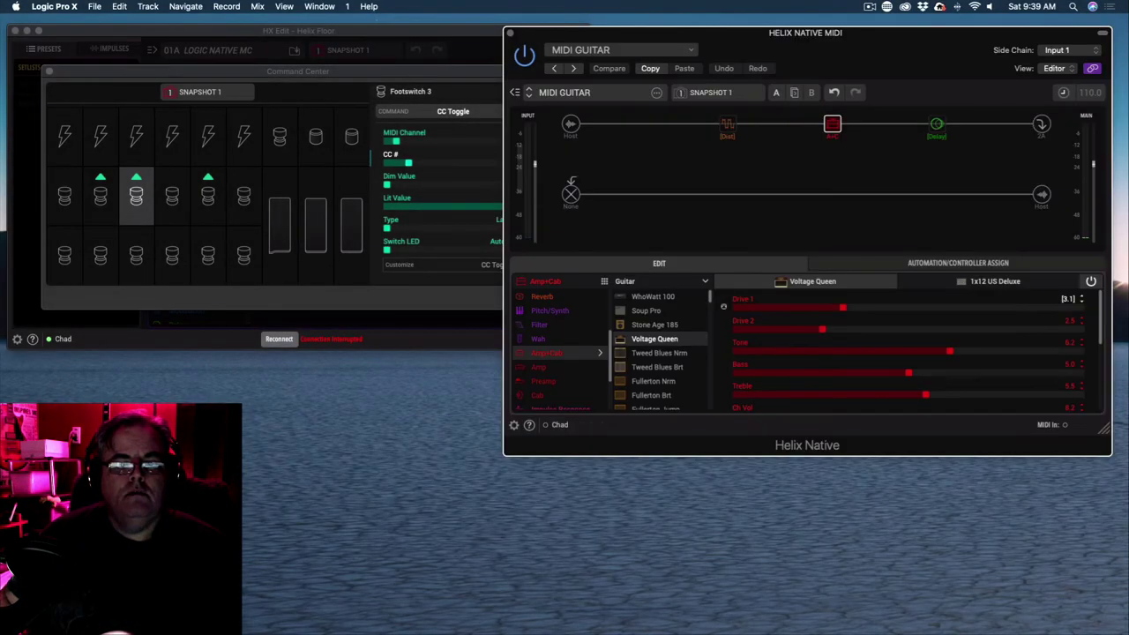
{"action": "left_click", "coordinate": [1057, 51]}
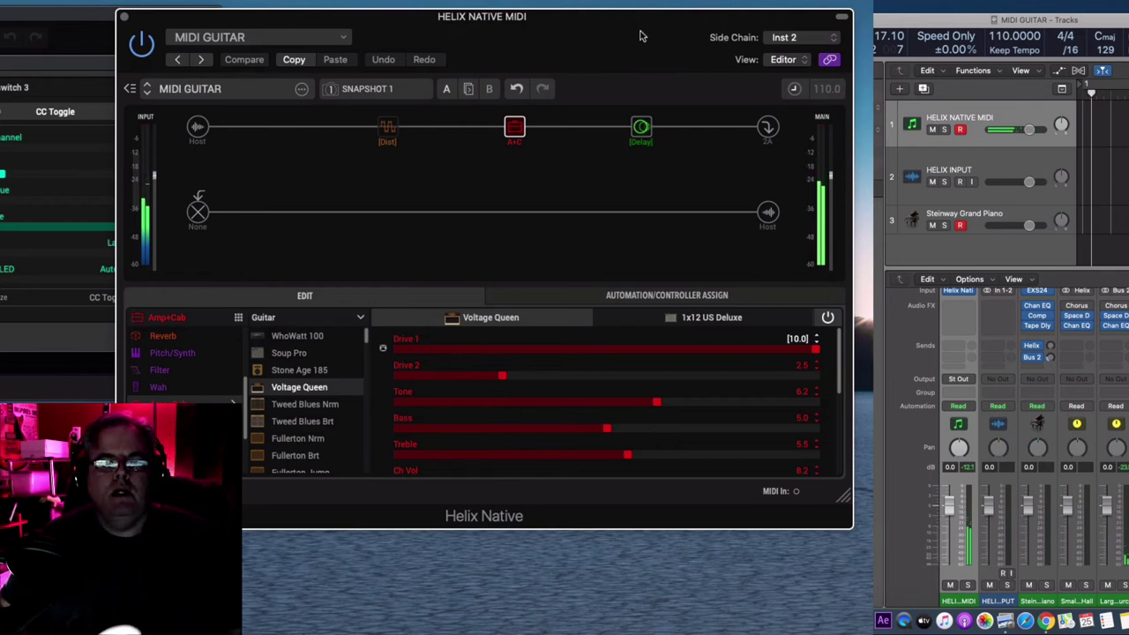
Bypass the Voltage Queen amp block with its power button.
{"action": "left_click", "coordinate": [509, 112]}
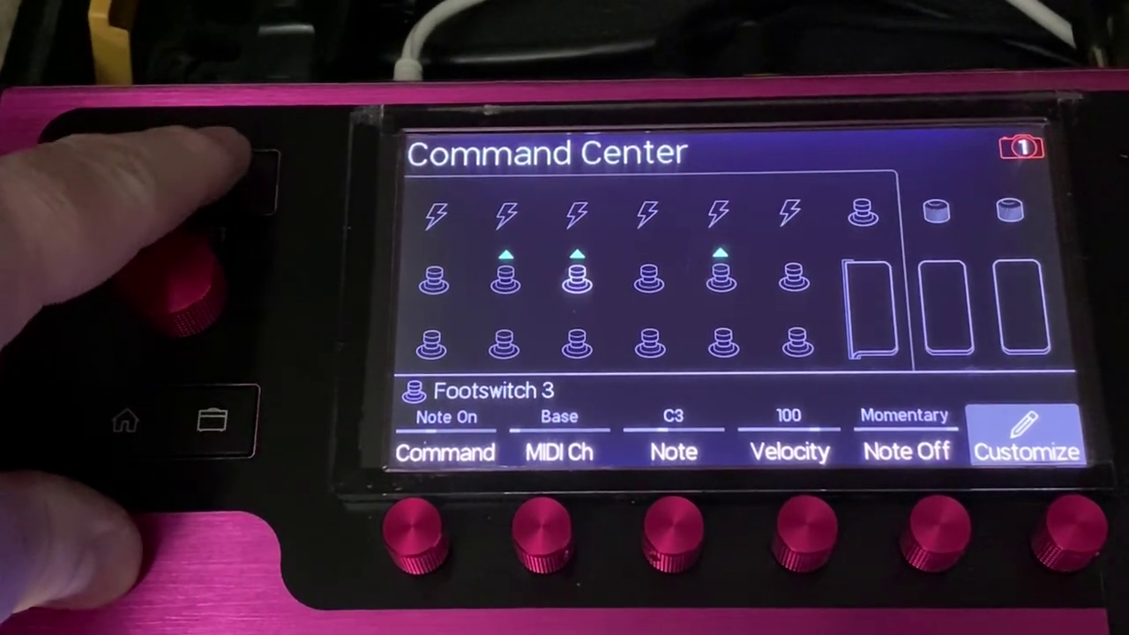
Open the Helix Floor menu to reach Global Settings > MIDI/Tempo.
{"action": "left_click", "coordinate": [237, 181]}
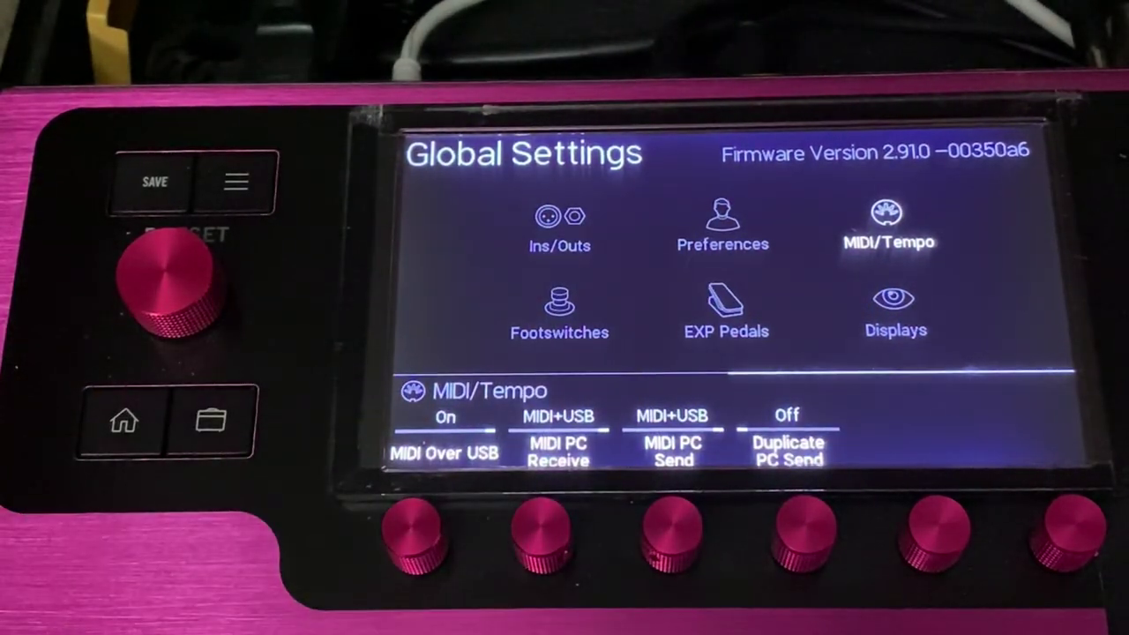
{"action": "key", "text": "Right"}
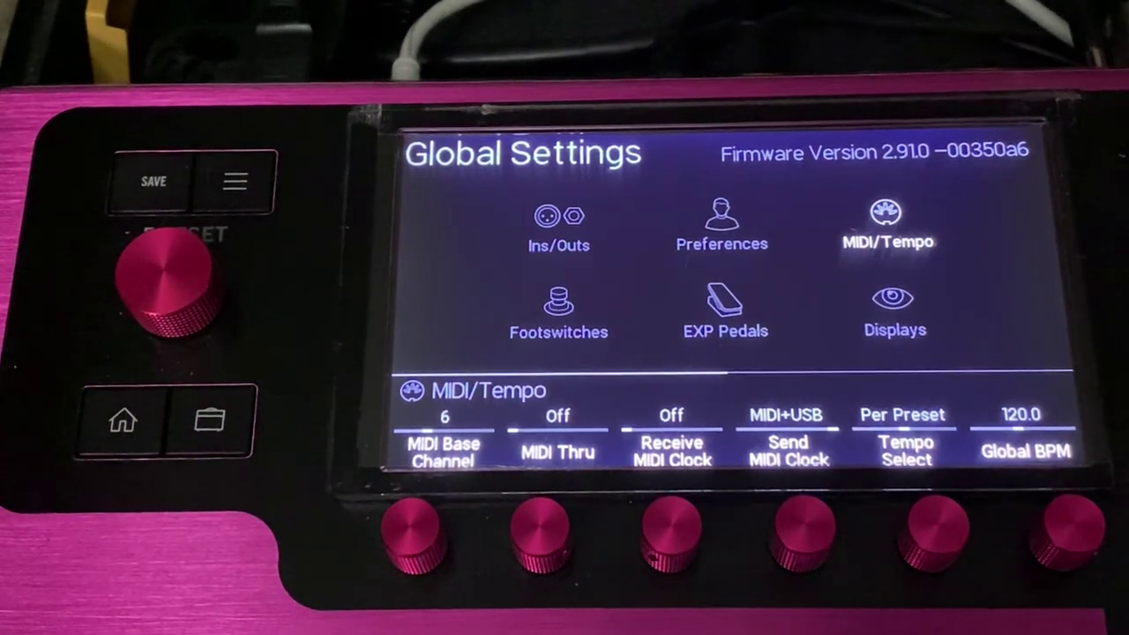
{"action": "key", "text": "Right"}
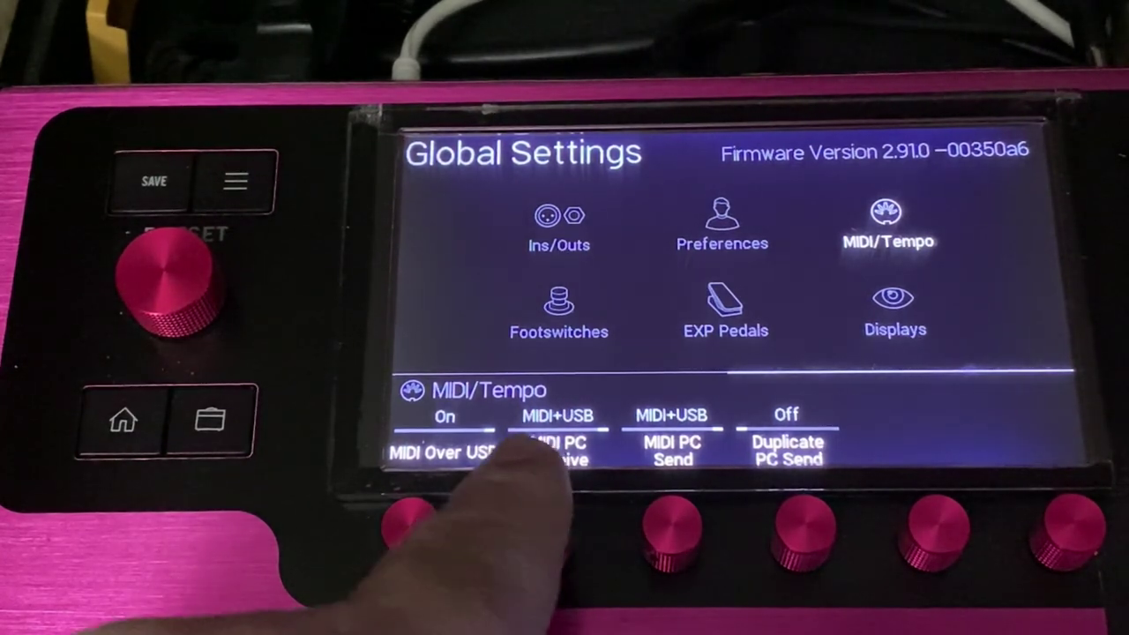
{"action": "scroll", "coordinate": [543, 529], "scroll_direction": "down", "scroll_amount": 2}
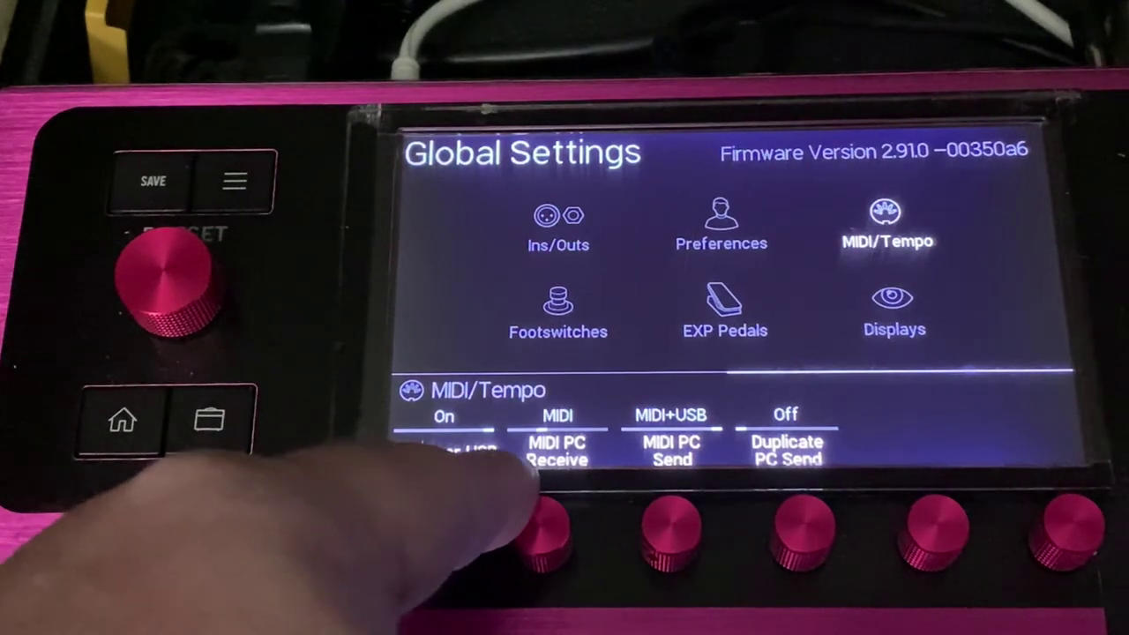
{"action": "scroll", "coordinate": [542, 529], "scroll_direction": "up", "scroll_amount": 1}
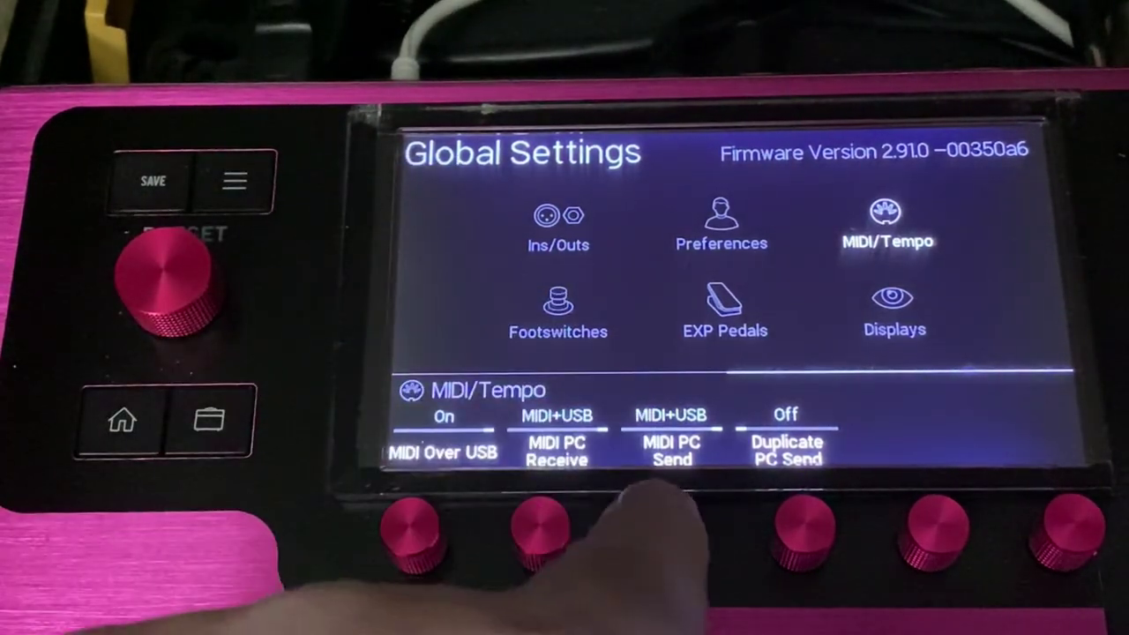